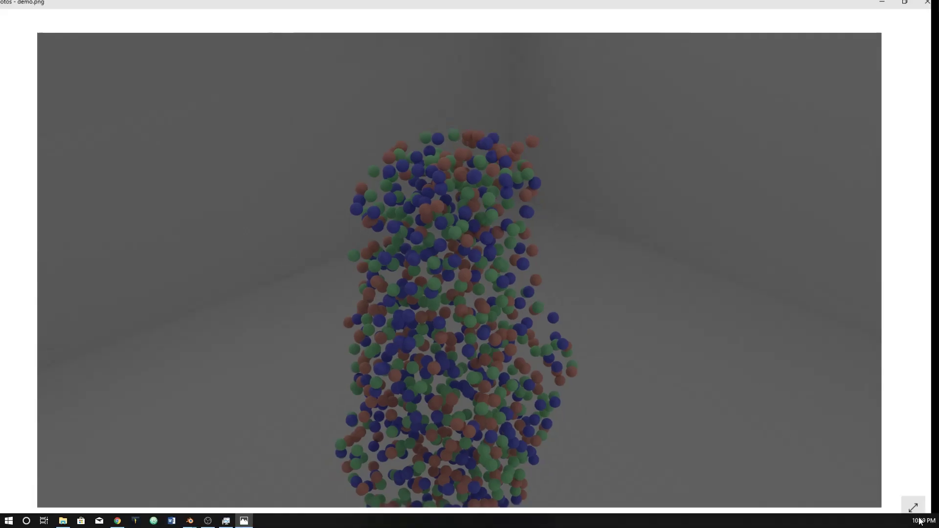
Close the render preview, orbit and zoom around the particle scene, and reach File > Save As
left_click(934, 12)
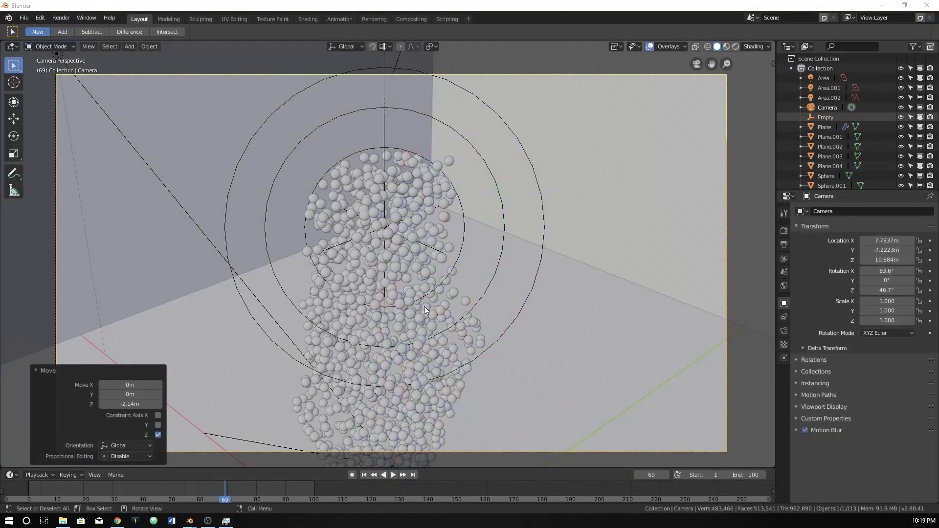
middle_click_drag(424, 307, 359, 228)
scroll(465, 291, "down", 6)
scroll(378, 279, "up", 6)
middle_click_drag(377, 278, 406, 216)
scroll(406, 215, "down", 4)
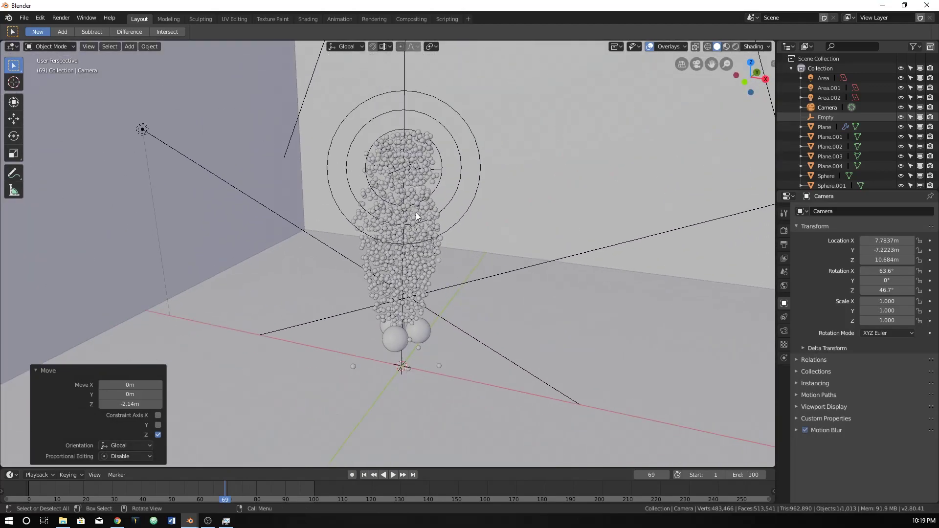
left_click(30, 20)
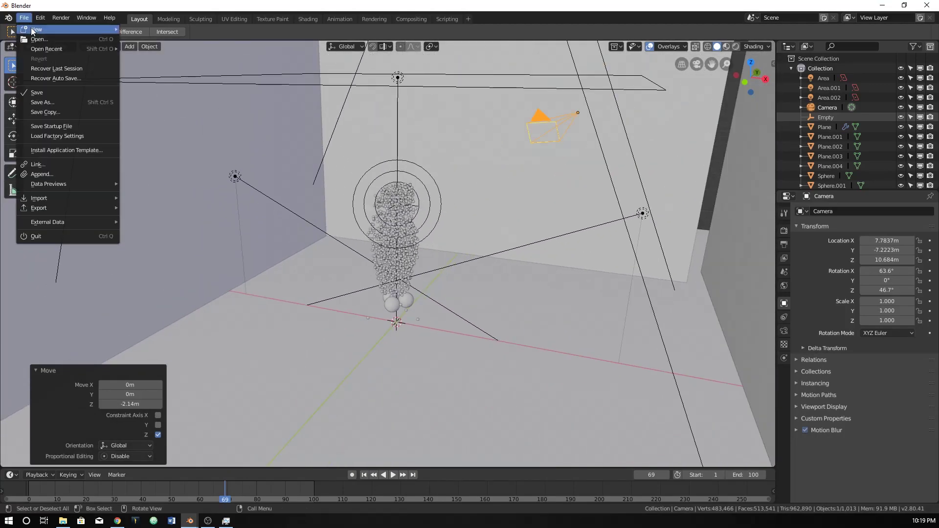
mouse_move(110, 30)
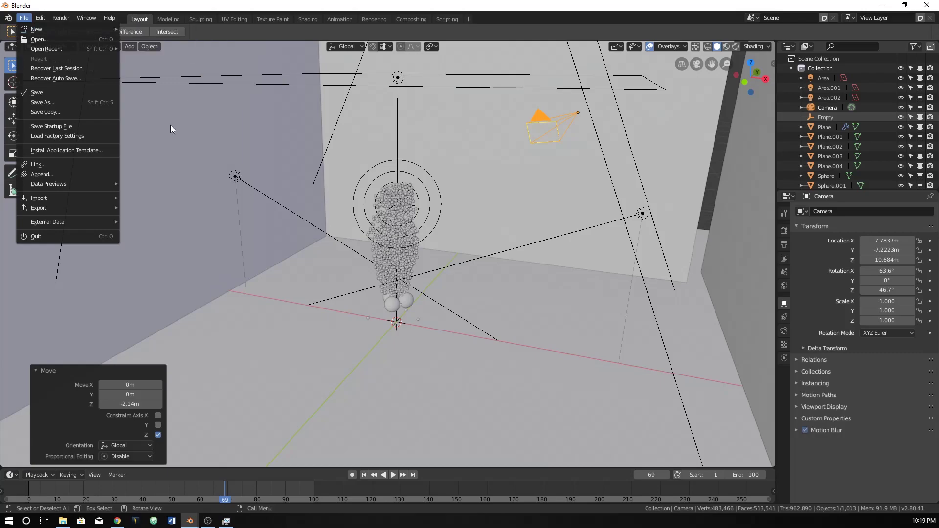
Save the scene as demo.blend in Blender Tutorial Folder's particleforcebasics subfolder
left_click(84, 104)
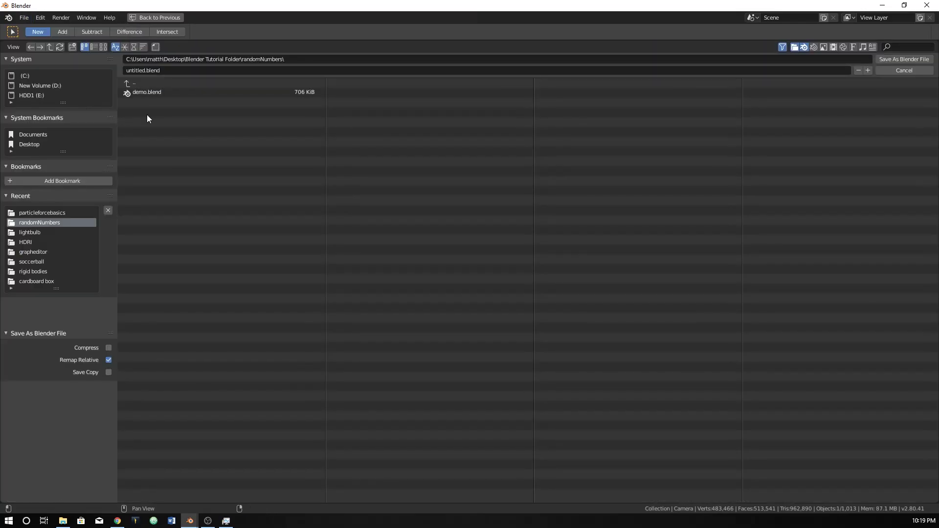
left_click(164, 70)
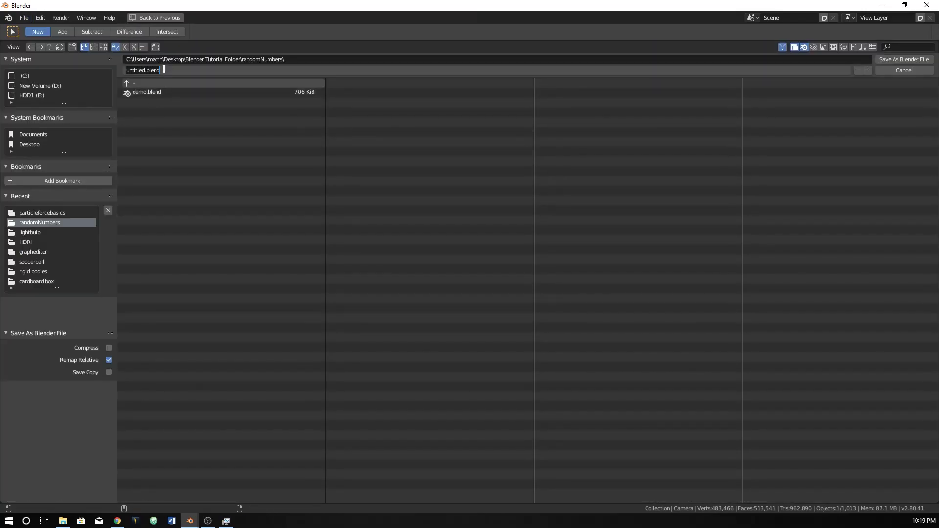
type("demo")
left_click(168, 92)
left_click(170, 83)
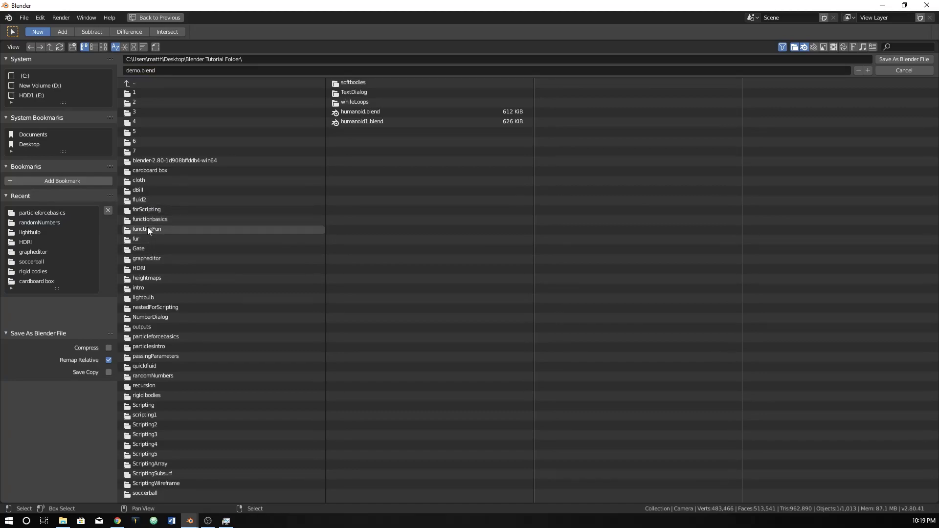
left_click(145, 337)
left_click(888, 57)
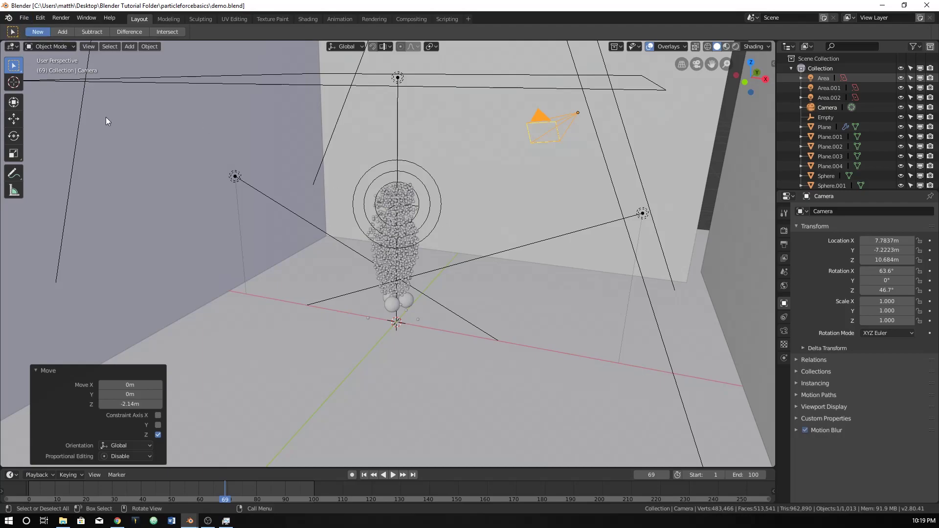
Start a new General scene from the File menu
left_click(24, 18)
mouse_move(110, 26)
left_click(151, 25)
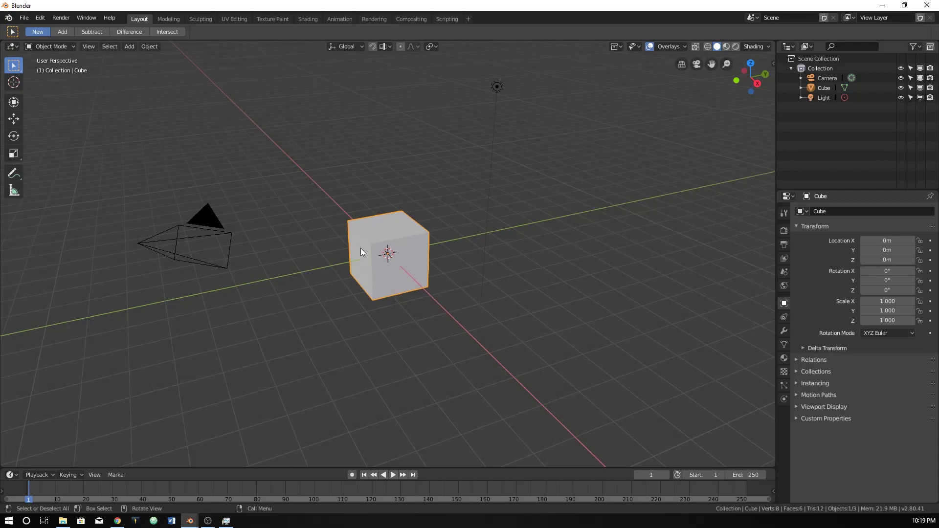
Replace the default cube with a plane scaled up to 3.684
key("x")
left_click(380, 240)
key("shift+a")
mouse_move(381, 241)
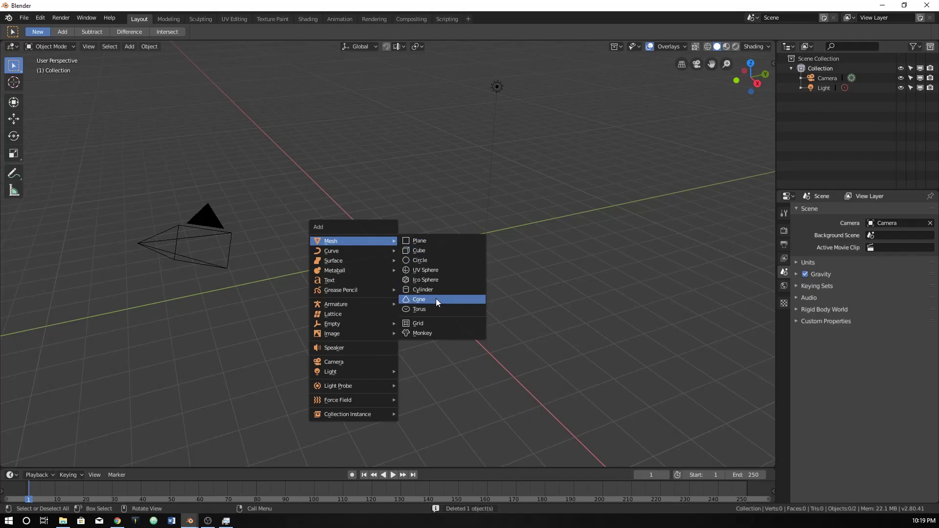
left_click(424, 241)
key("s")
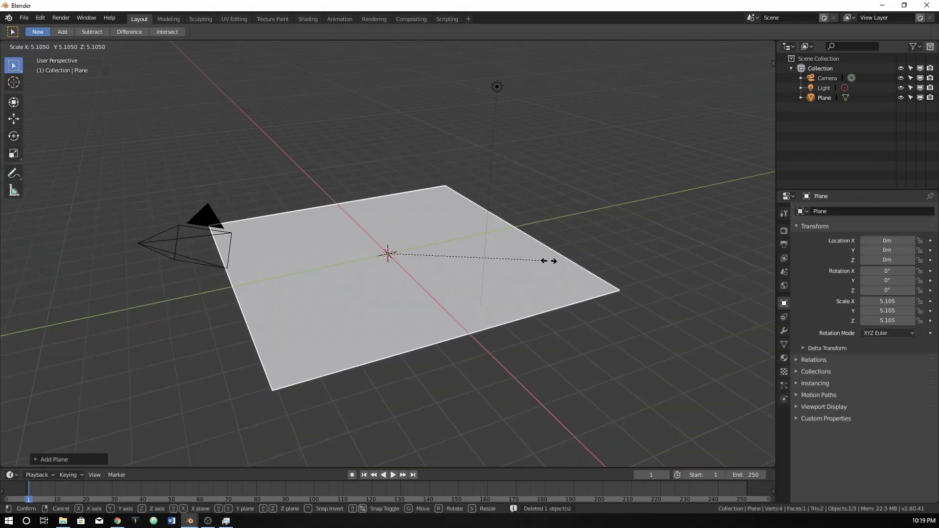
left_click(507, 264)
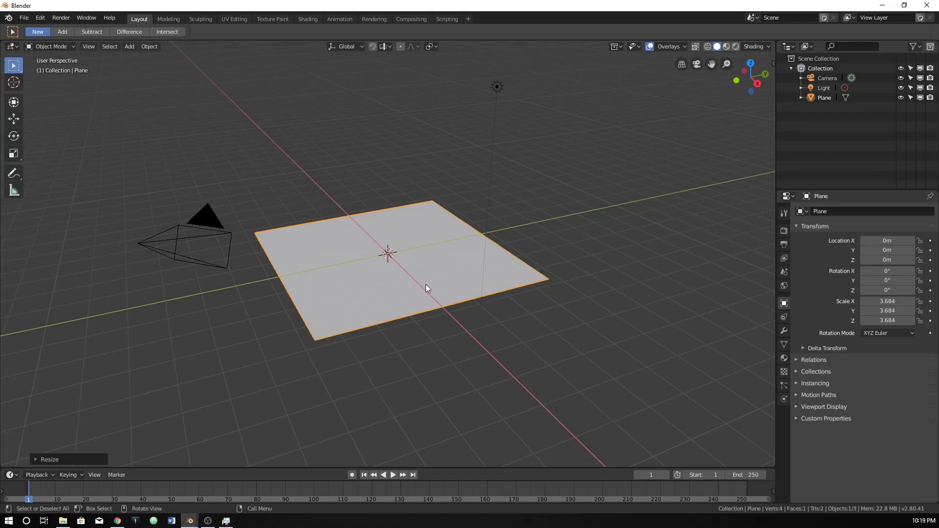
key("shift+a")
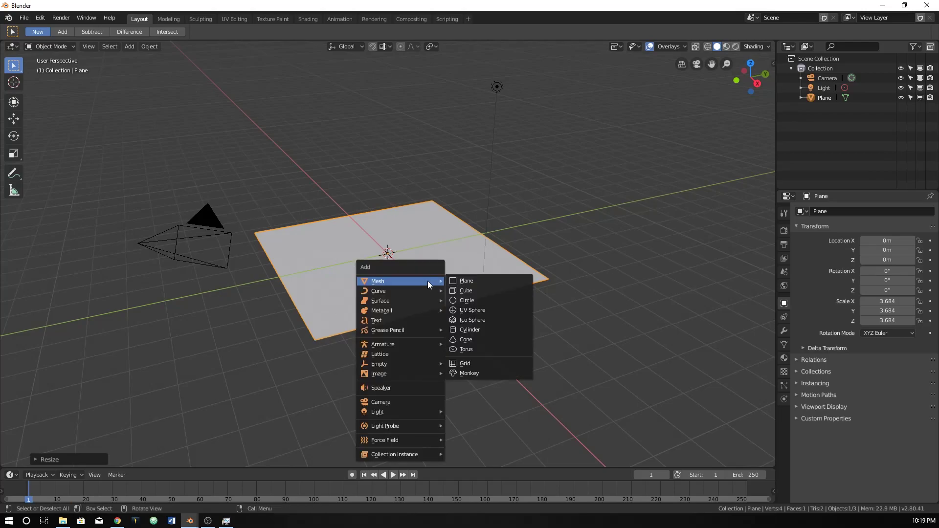
Add a UV sphere, shrink it to 0.519 and raise it above the plane
left_click(494, 310)
key("s")
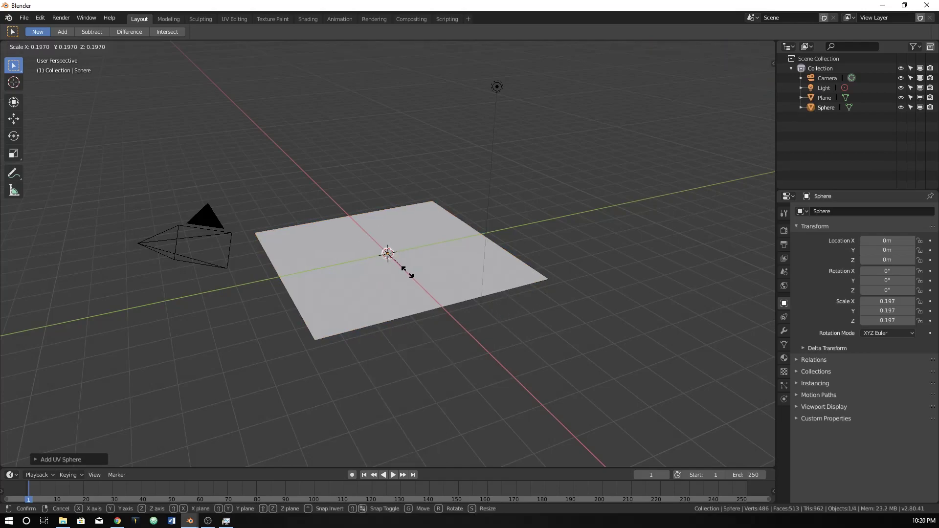
left_click(457, 278)
key("g")
key("z")
left_click(456, 253)
Switch to top view and move the sphere along the Y axis toward the front
middle_click_drag(457, 254, 402, 302)
key("KP_7")
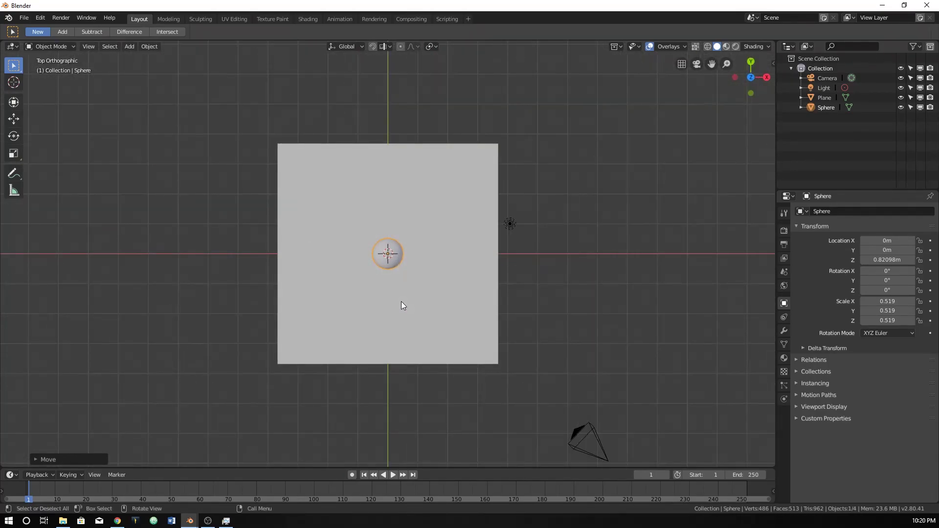
scroll(401, 301, "up", 5)
scroll(409, 292, "down", 3)
right_click(397, 259)
key("Escape")
right_click(386, 263)
key("Escape")
scroll(411, 262, "up", 3)
scroll(408, 265, "down", 3)
key("g")
key("y")
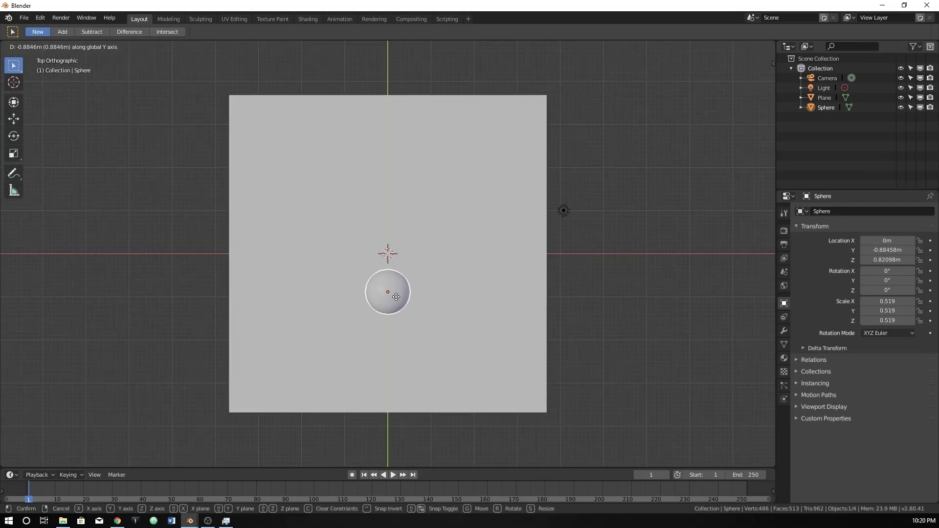
key("Return")
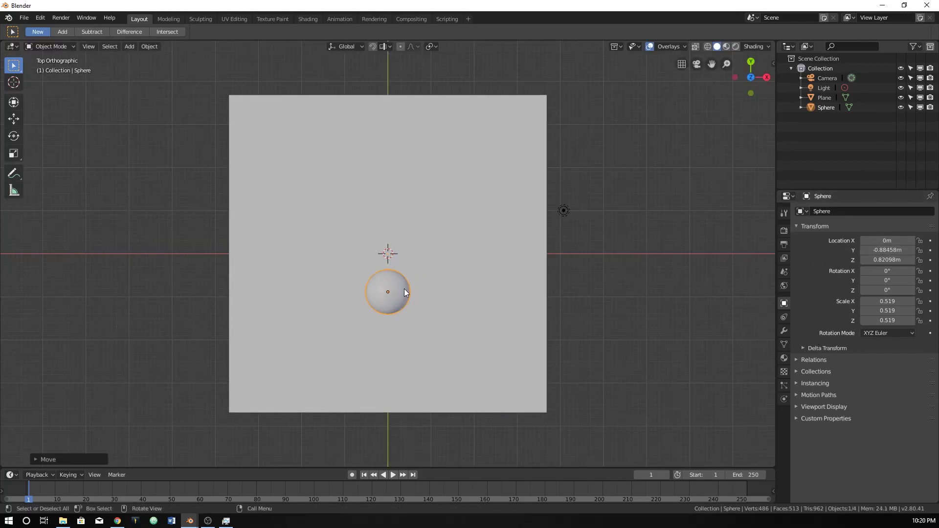
Duplicate the sphere twice and nudge Sphere.001 and Sphere.002 into a tight triangle
key("shift+d")
left_click(430, 260)
key("shift+d")
left_click(358, 252)
right_click(423, 253)
key("Escape")
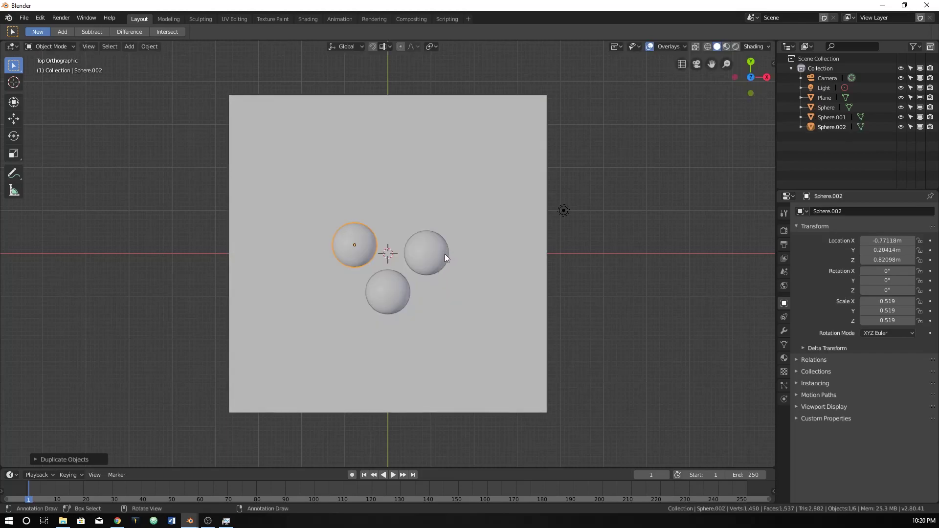
left_click(443, 254)
key("g")
left_click(426, 246)
left_click(368, 250)
key("g")
left_click(370, 255)
left_click(386, 289)
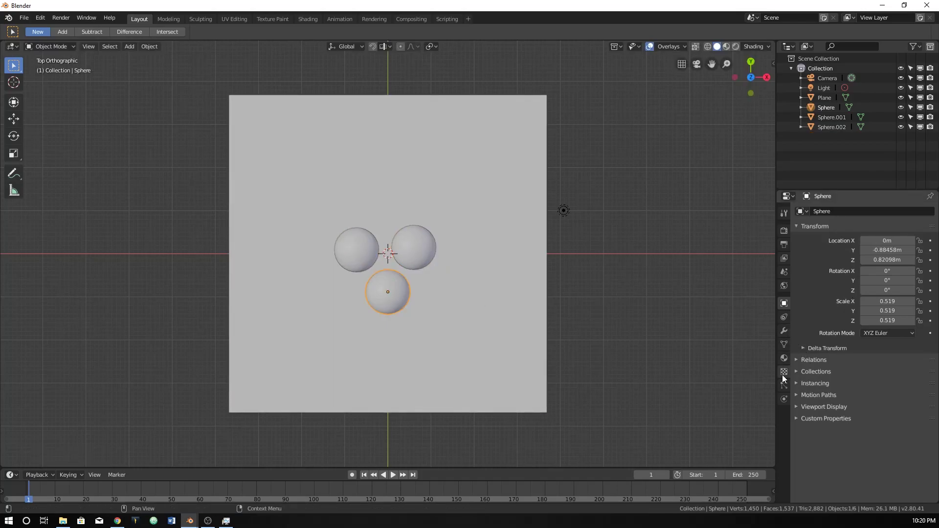
Give the lower sphere a new blue material and switch the viewport to Rendered shading
left_click(784, 358)
left_click(843, 256)
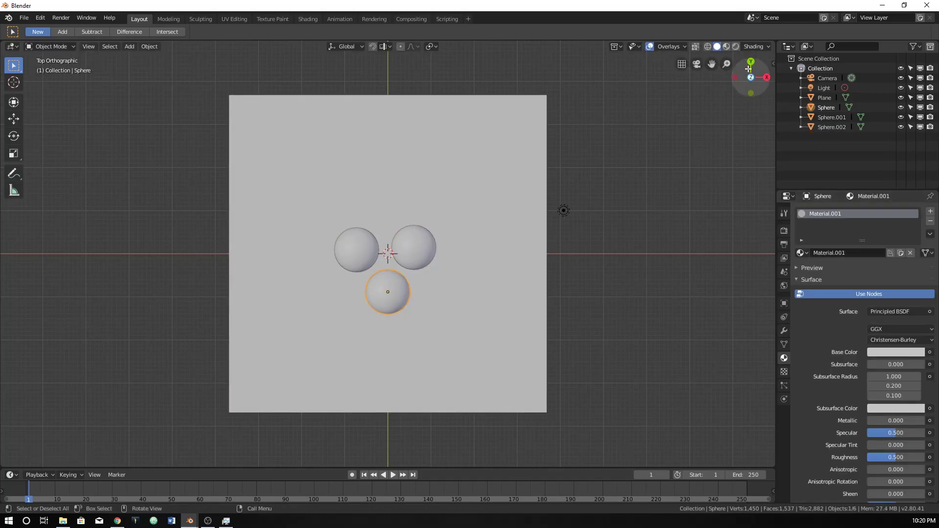
left_click(736, 46)
middle_click_drag(458, 283, 471, 316)
scroll(428, 211, "up", 3)
scroll(471, 313, "up", 2)
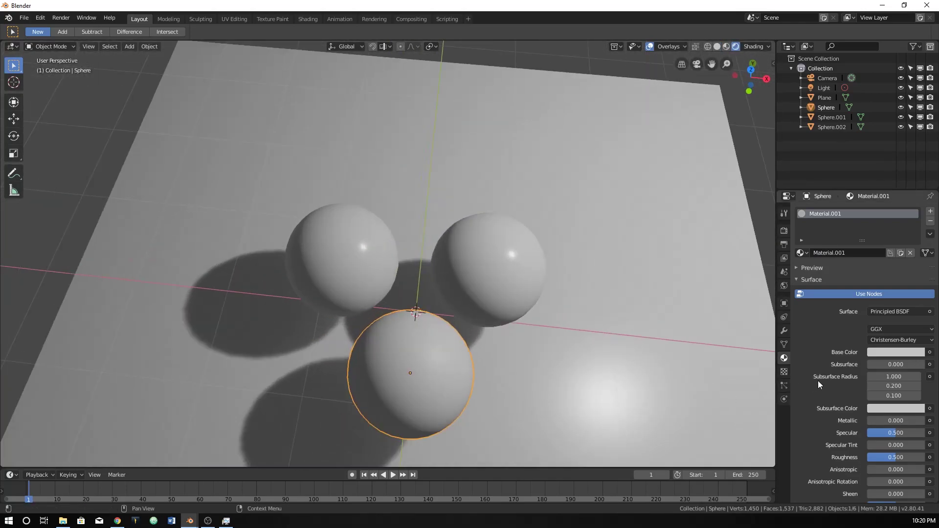
left_click(880, 351)
left_click(886, 248)
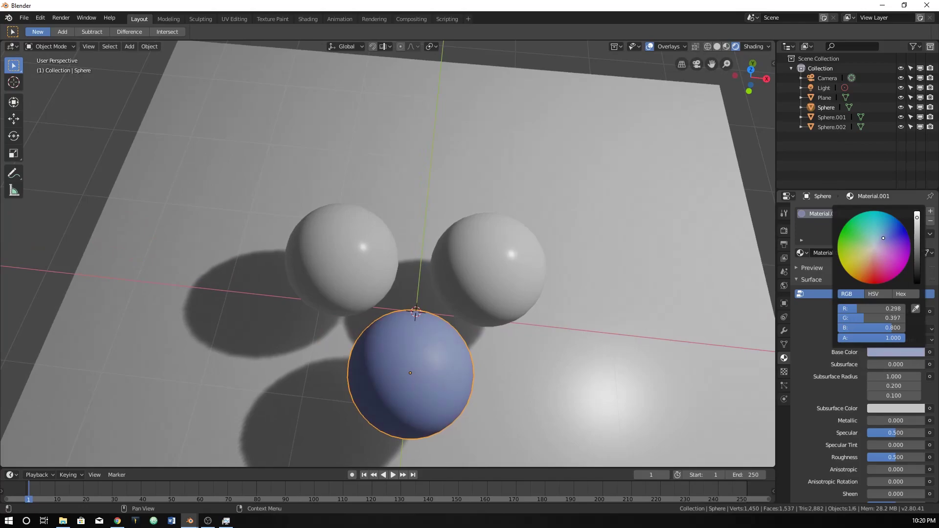
Give Sphere.001 a new tan material and Sphere.002 a new green material
left_click(482, 276)
left_click(828, 249)
left_click(877, 352)
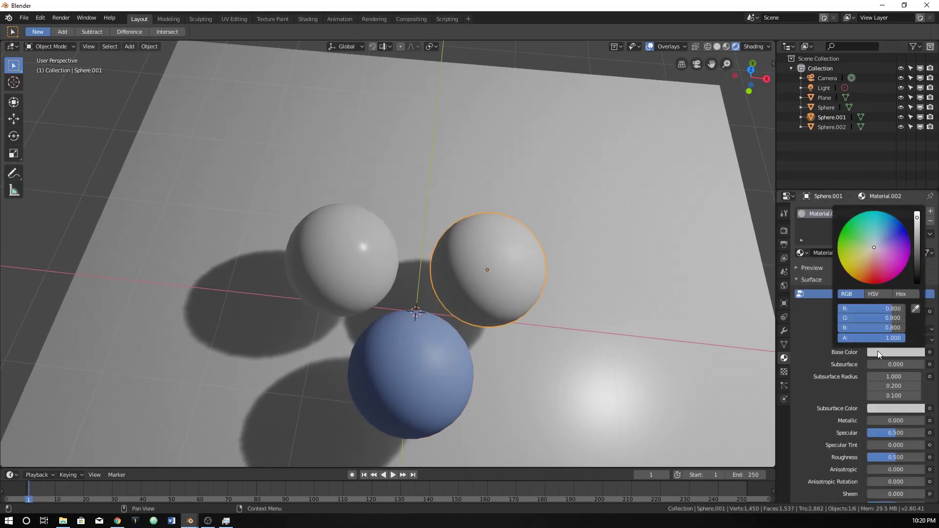
left_click(873, 263)
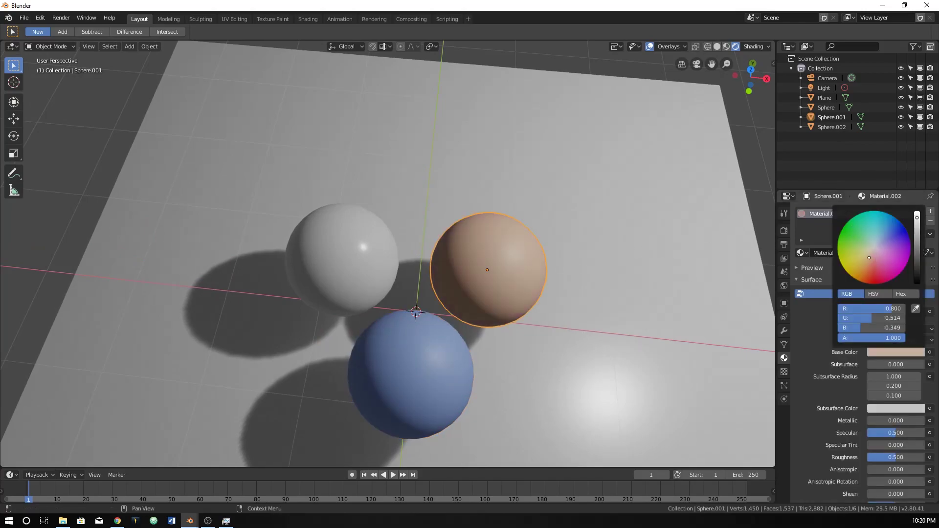
left_click(305, 246)
left_click(829, 253)
left_click(875, 351)
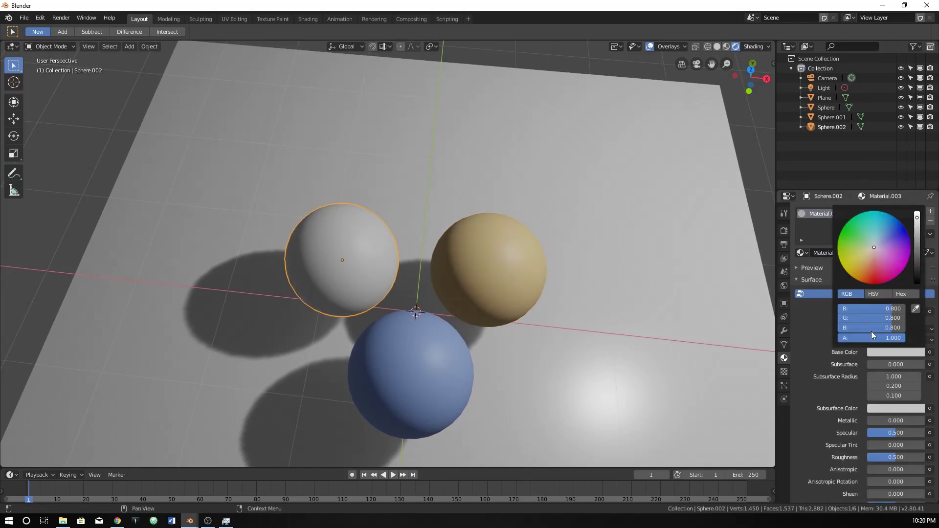
mouse_move(857, 241)
left_mouse_down()
mouse_move(866, 228)
mouse_move(881, 259)
mouse_move(862, 256)
mouse_move(865, 241)
left_mouse_up()
Shift the tan sphere's base colour toward a pinkish brown
left_click(465, 261)
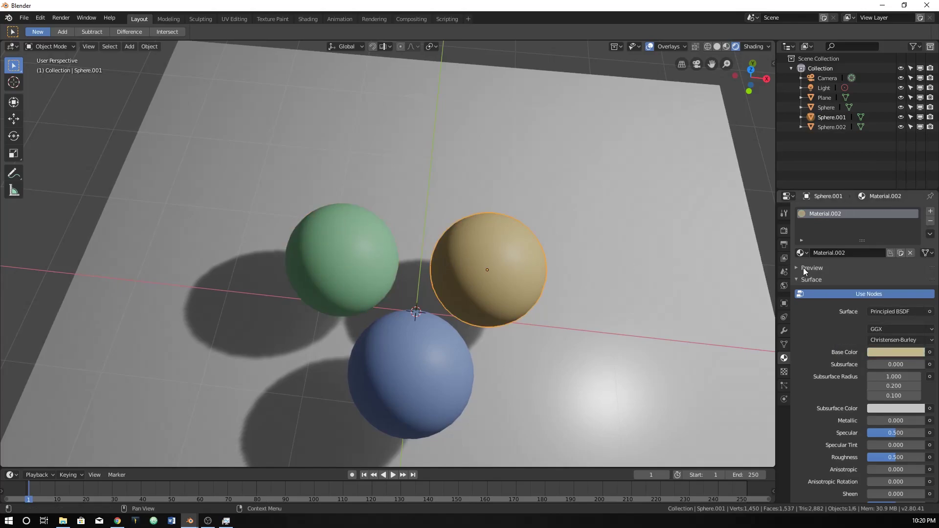
left_click(875, 352)
left_click_drag(864, 256, 870, 258)
left_click(611, 289)
scroll(688, 317, "down", 5)
middle_click_drag(688, 316, 519, 303)
Add a particle system to the plane with emission ending at frame 2
scroll(470, 294, "down", 4)
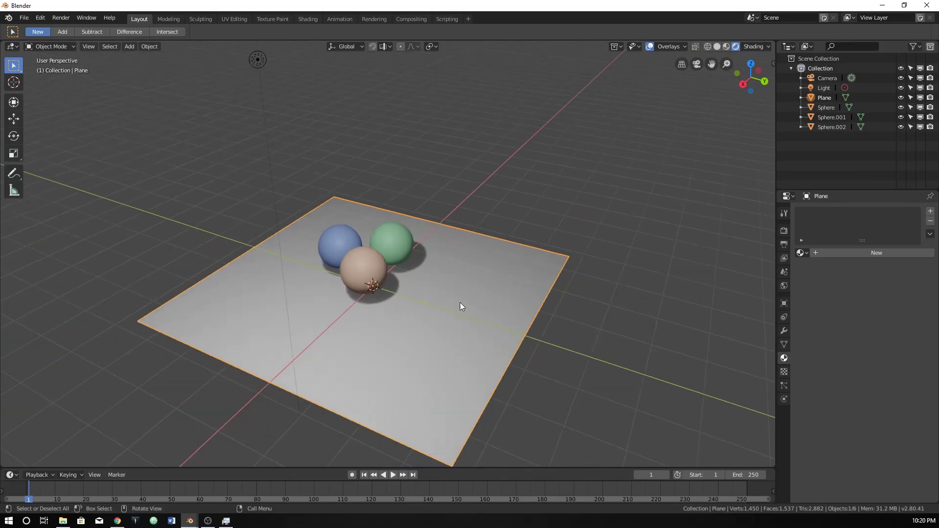
scroll(460, 303, "up", 3)
left_click(785, 385)
left_click(817, 250)
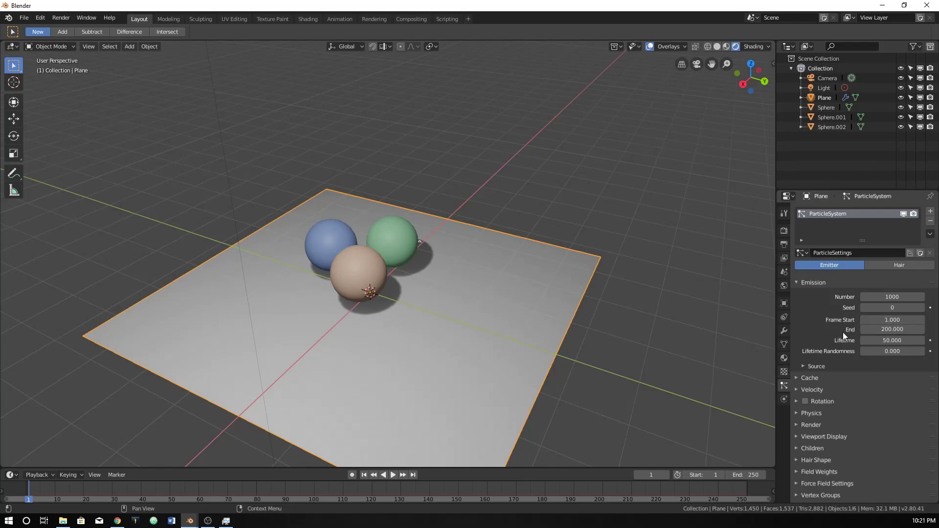
left_click(887, 329)
type("2")
key("Return")
Set the particles' Render As to Collection, then select the green, tan and blue spheres
scroll(852, 332, "down", 1)
scroll(852, 330, "down", 1)
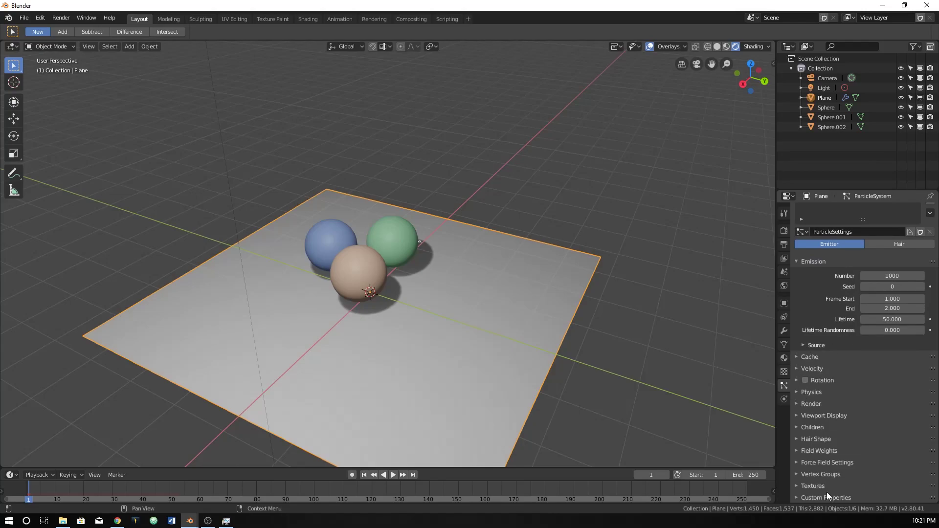
left_click(813, 403)
scroll(833, 416, "down", 5)
left_click(879, 321)
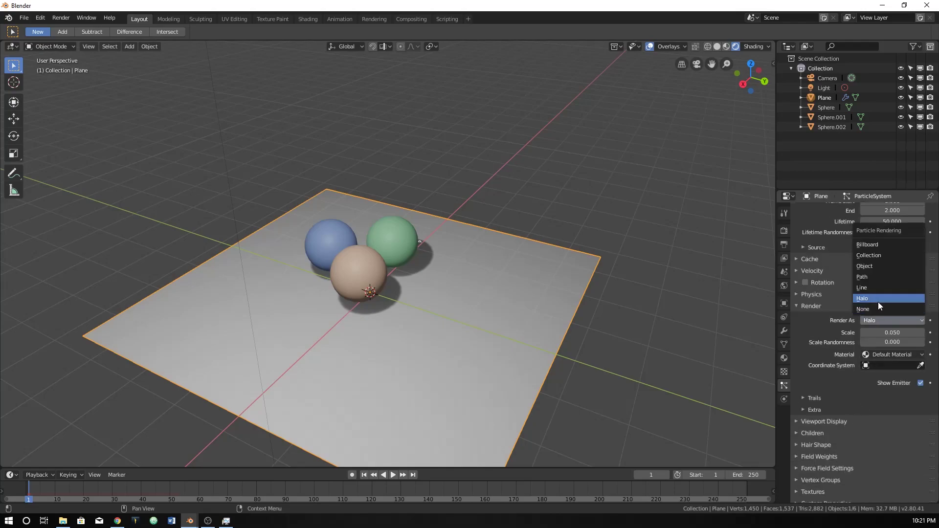
left_click(873, 257)
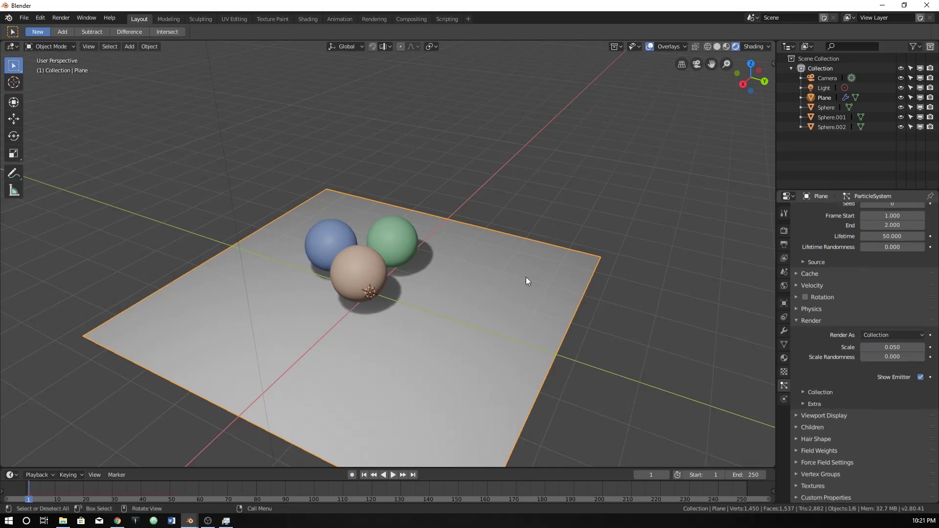
left_click(394, 248)
left_click(359, 279, "shift")
left_click(340, 243, "shift")
Move the three selected spheres into a new collection named BALLS
middle_click_drag(340, 242, 418, 227)
key("ctrl+g")
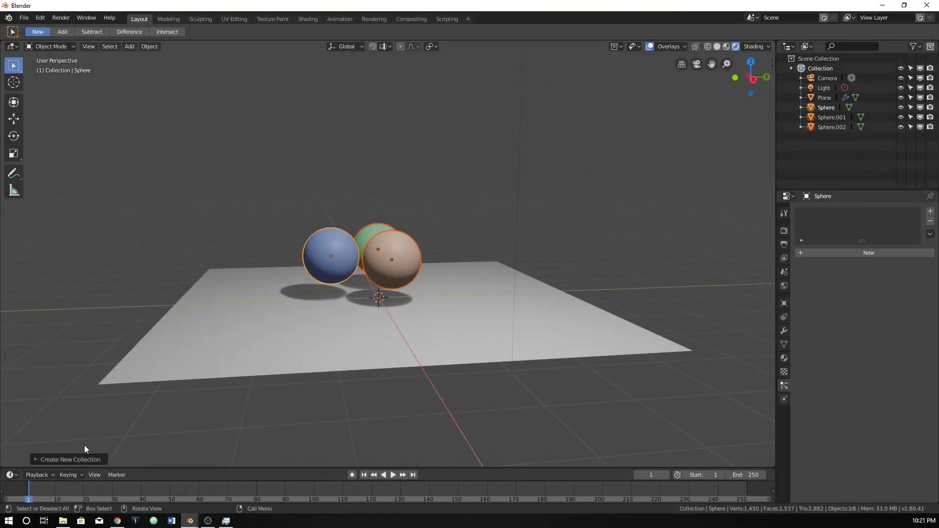
left_click(79, 454)
left_click(118, 456)
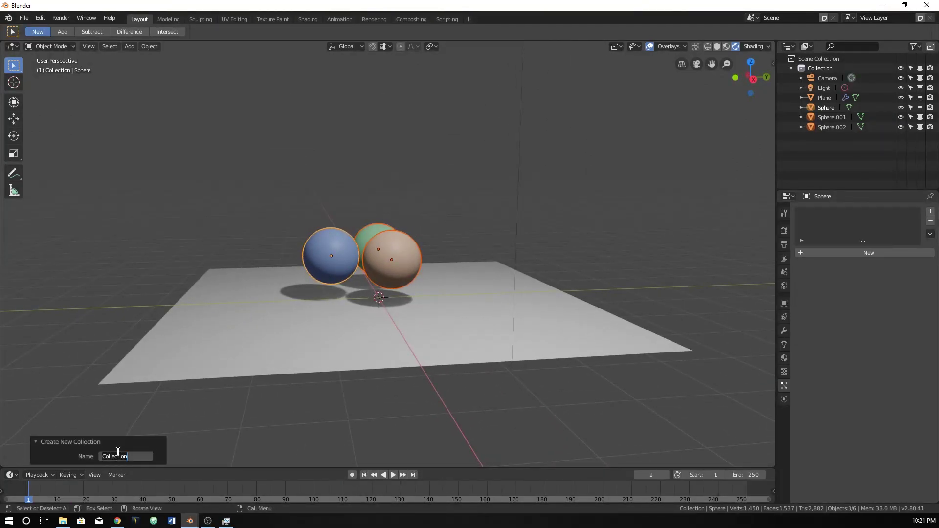
key("BackSpace")
type("BALLS")
key("Return")
Set the plane's particle instance collection to BALLS
middle_click_drag(397, 336, 463, 262)
left_click(489, 272)
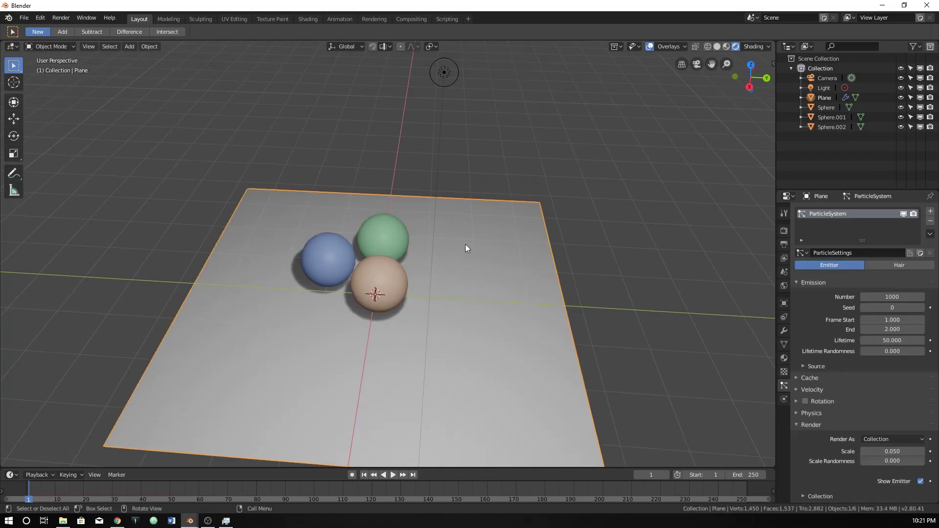
scroll(683, 372, "down", 1)
middle_click_drag(608, 346, 496, 299)
scroll(497, 300, "up", 3)
scroll(825, 326, "down", 5)
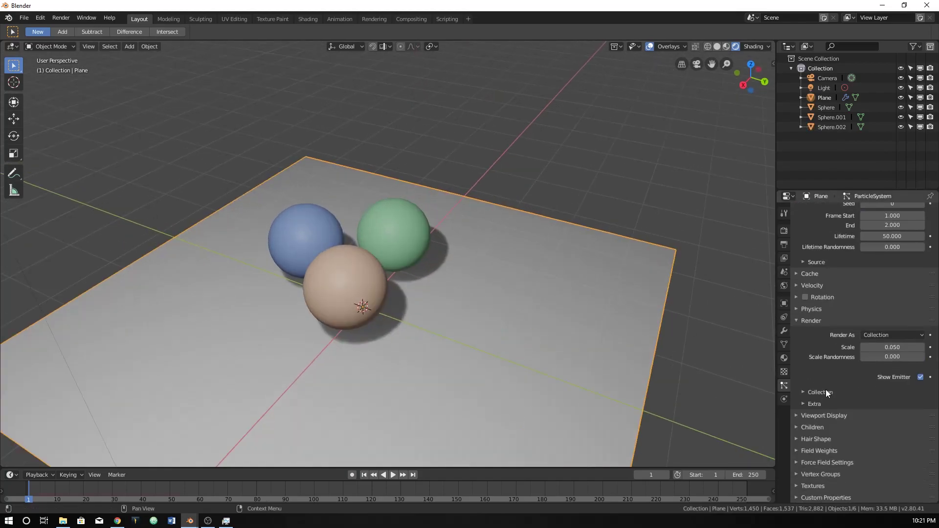
left_click(820, 391)
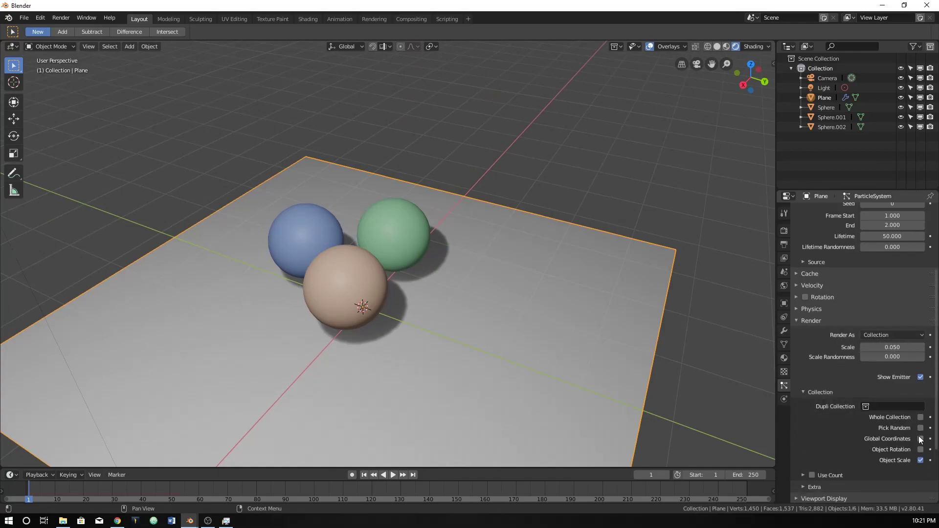
left_click(893, 406)
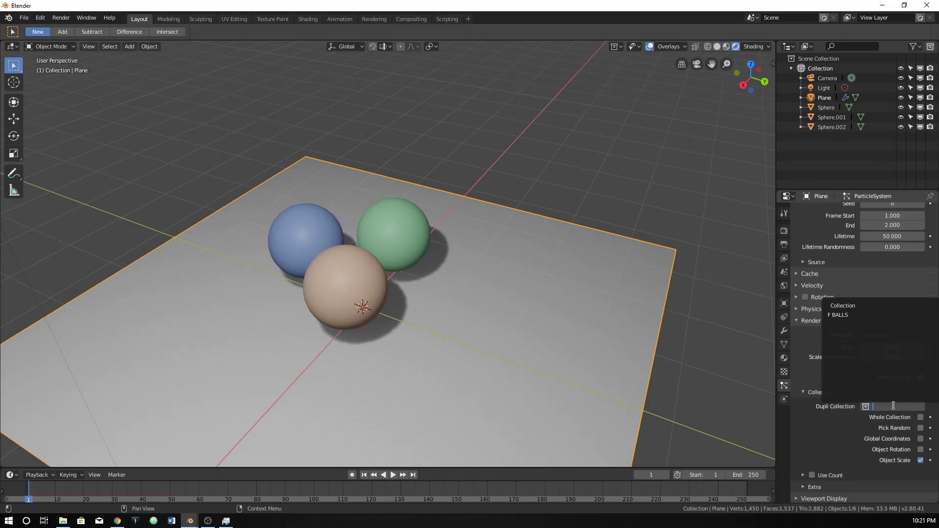
left_click(851, 316)
scroll(829, 391, "up", 5)
Play the particle animation and stop it at frame 27
scroll(620, 301, "down", 3)
key("space")
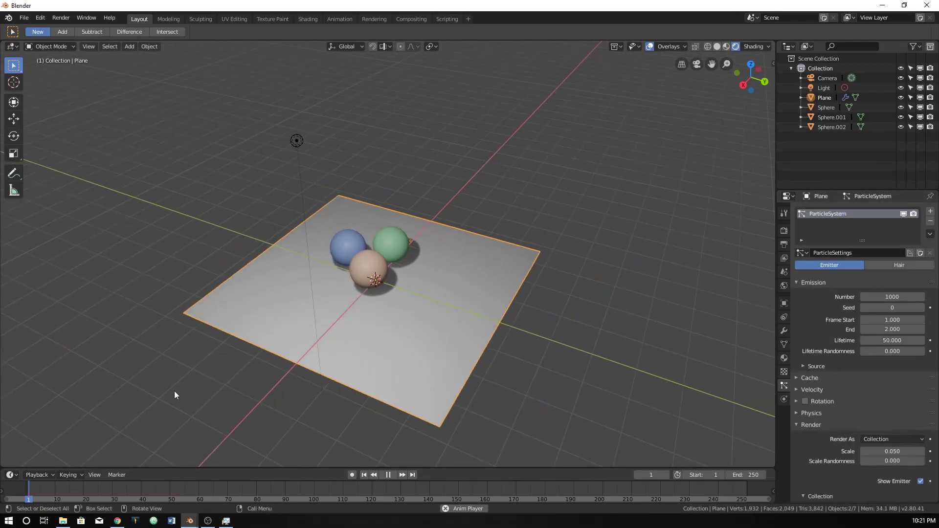
key("space")
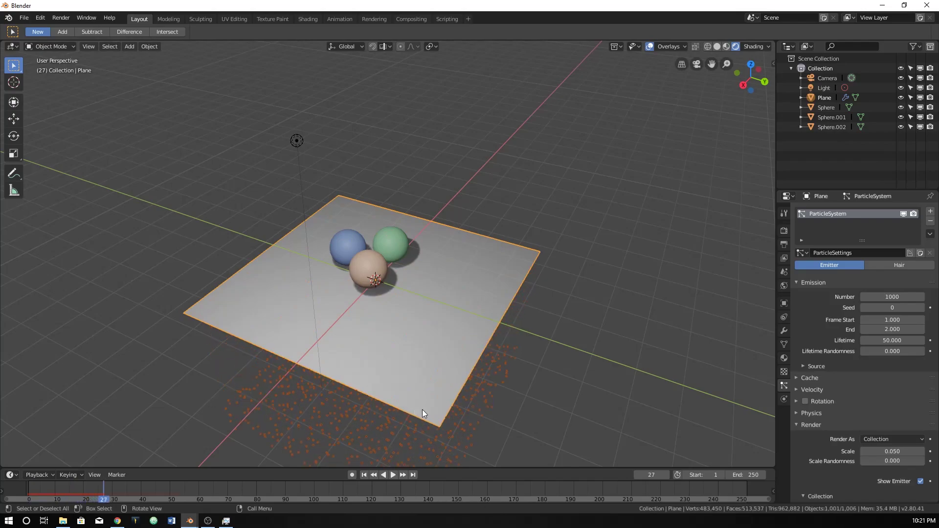
Orbit beneath the plane, then switch to front orthographic view to inspect the fallen particles
middle_click_drag(424, 410, 444, 220)
scroll(445, 215, "down", 3)
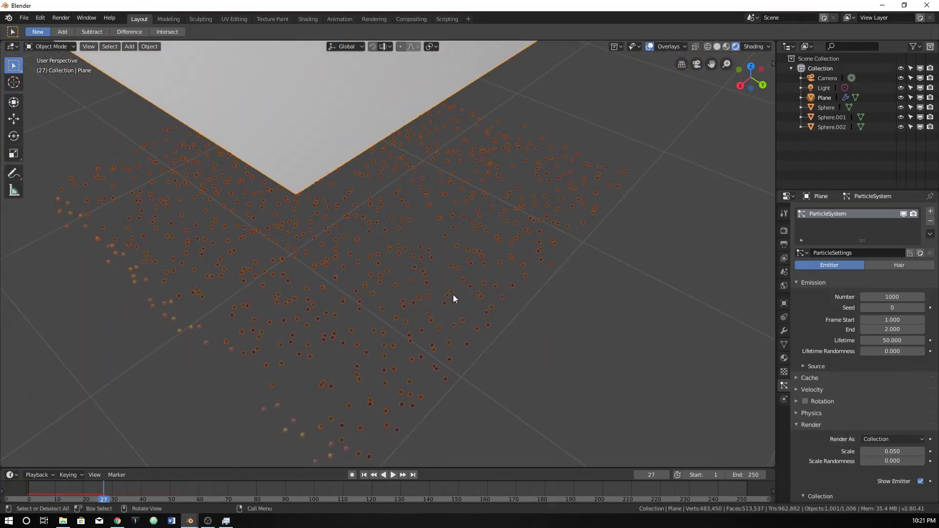
scroll(445, 303, "down", 6)
mouse_move(436, 313)
middle_mouse_down()
mouse_move(464, 323)
mouse_move(390, 302)
mouse_move(392, 321)
mouse_move(415, 289)
mouse_move(421, 325)
mouse_move(423, 311)
mouse_move(439, 331)
middle_mouse_up()
key("KP_1")
scroll(421, 307, "up", 2)
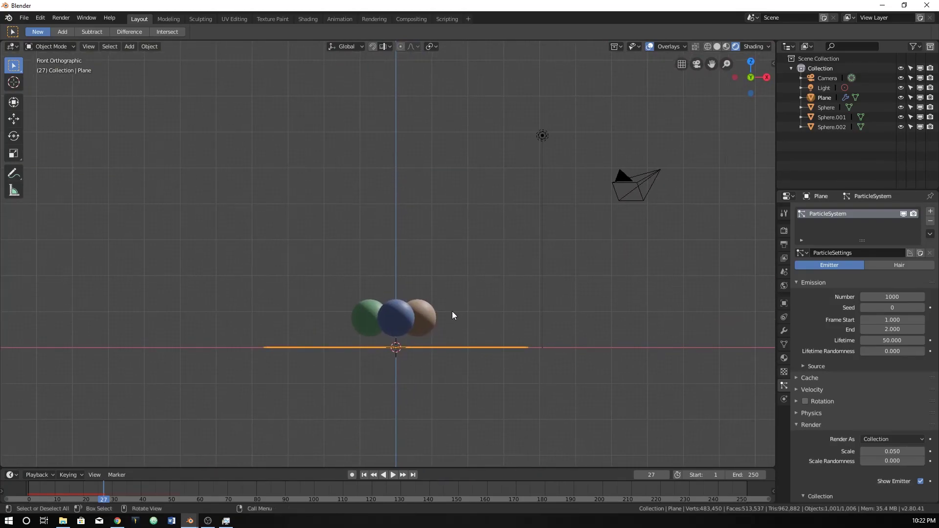
scroll(419, 384, "down", 3)
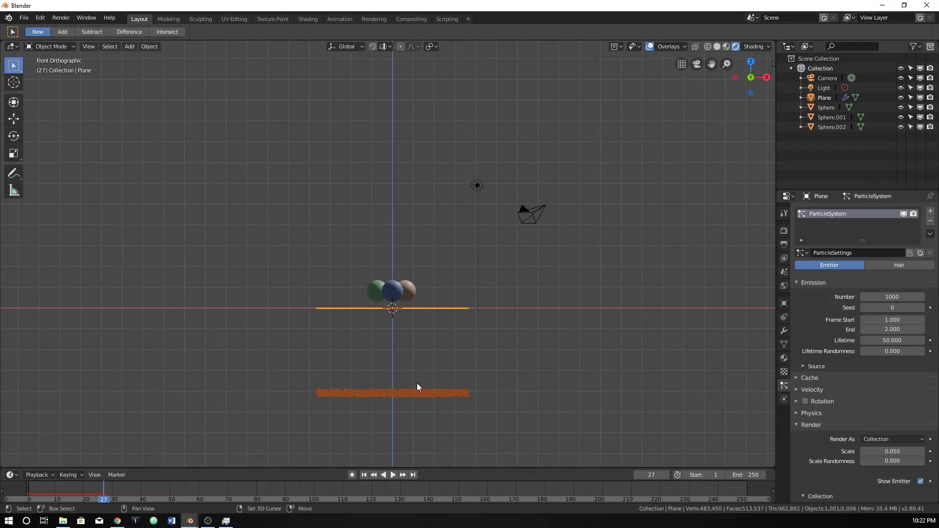
scroll(419, 391, "up", 2)
middle_click_drag(418, 388, 406, 338, "shift")
Increase the particle render scale, rewind to the first frame and play the animation
scroll(816, 334, "down", 5)
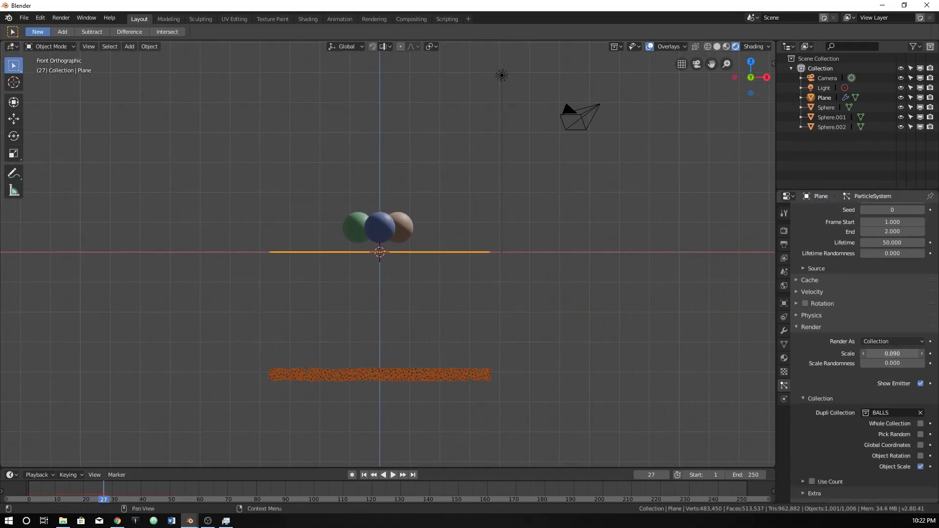
left_click_drag(892, 354, 910, 353)
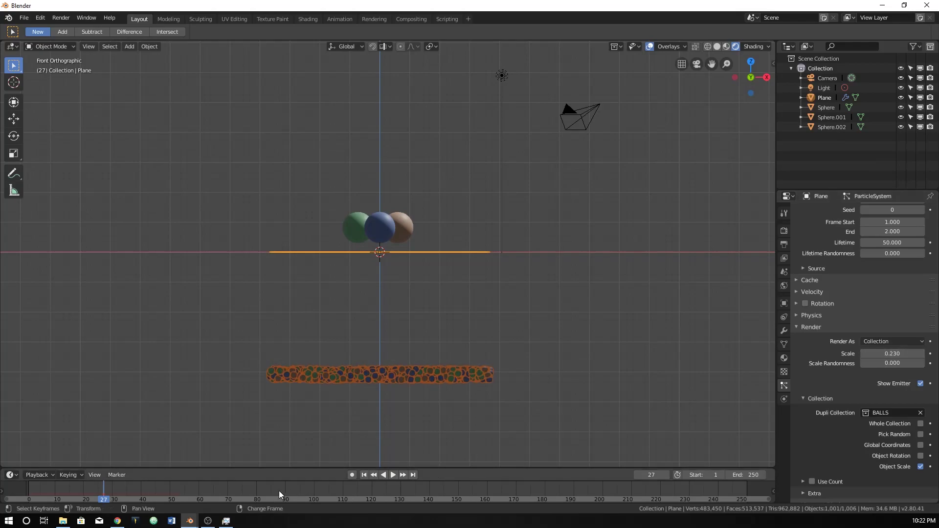
left_click_drag(277, 491, 29, 489)
key("space")
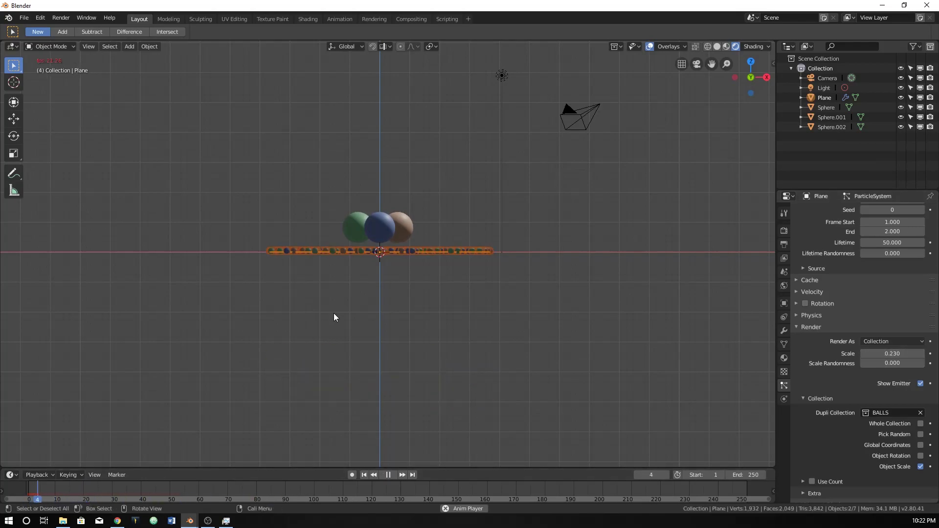
middle_click_drag(404, 357, 362, 393)
Raise the particle scale to 0.710 and replay the animation from frame 0
left_click_drag(890, 353, 905, 353)
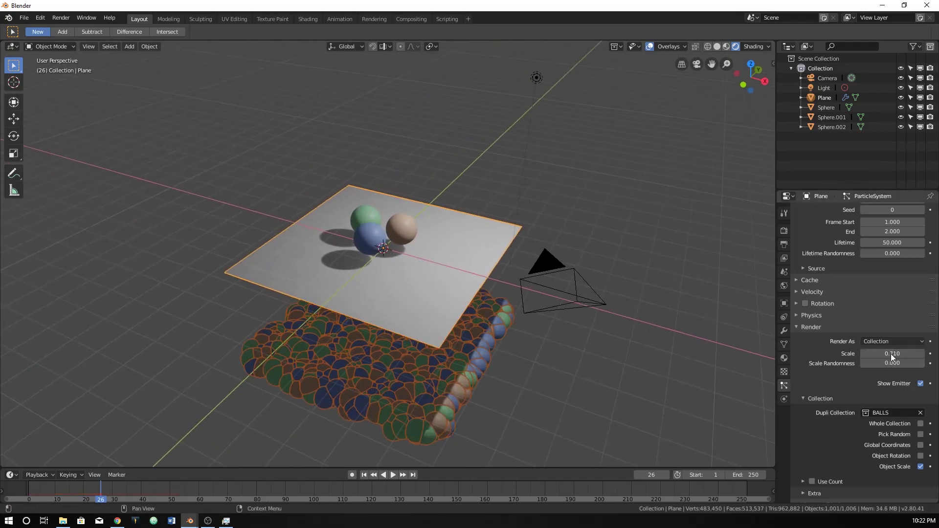
left_click(27, 491)
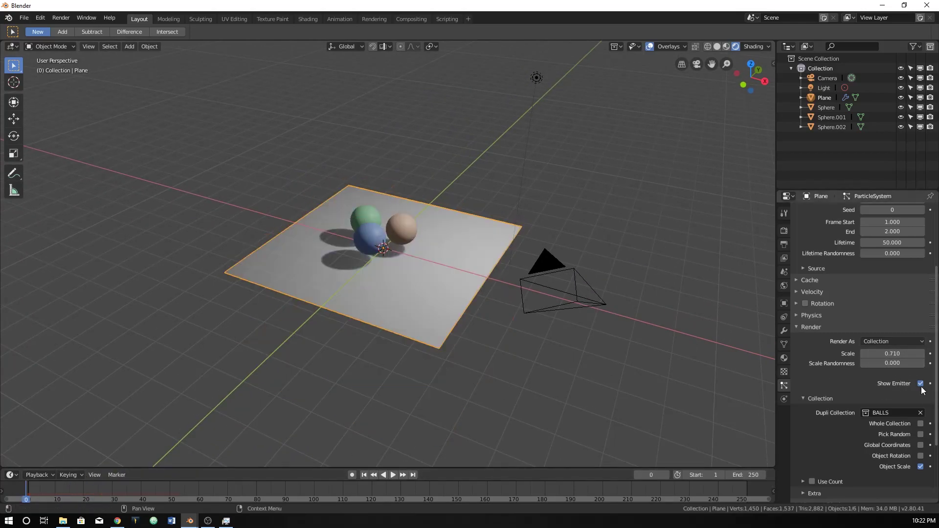
key("space")
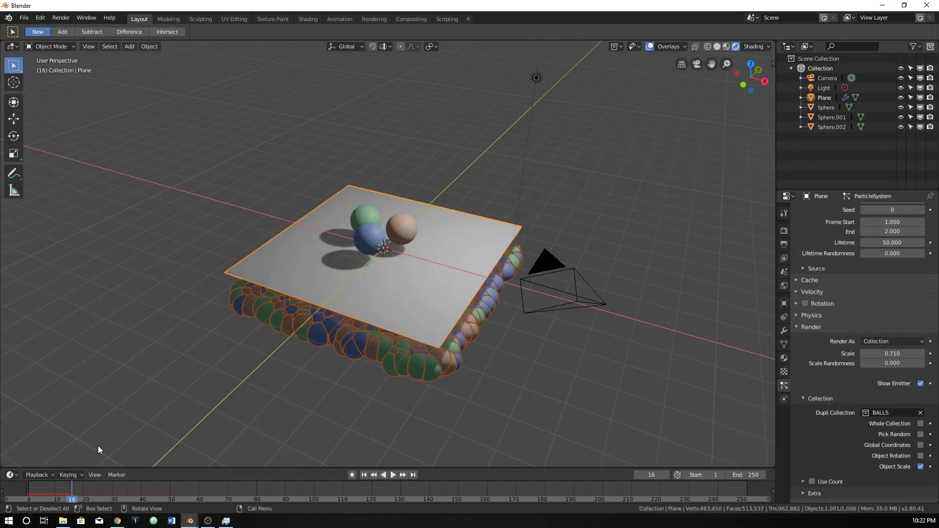
left_click(28, 486)
key("space")
key("space")
middle_click_drag(342, 386, 369, 266)
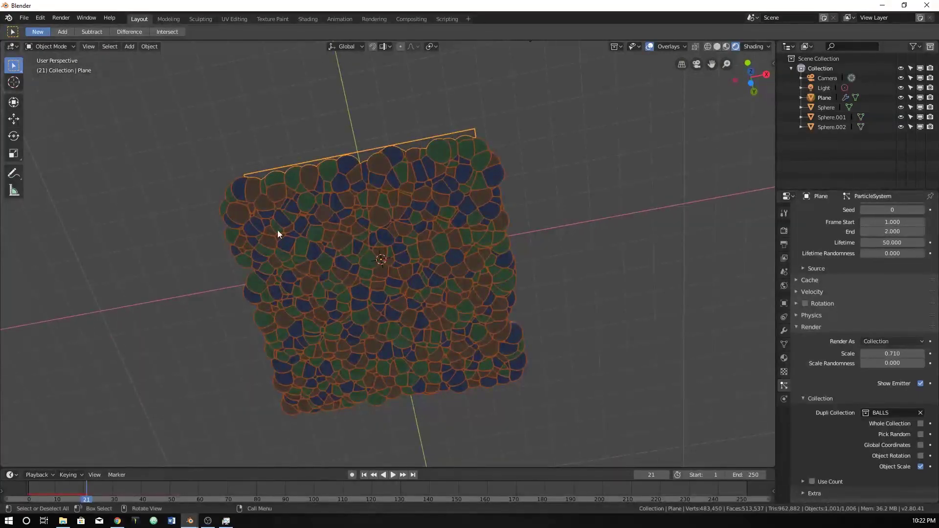
Switch the particle physics type to Fluid
left_click(820, 314)
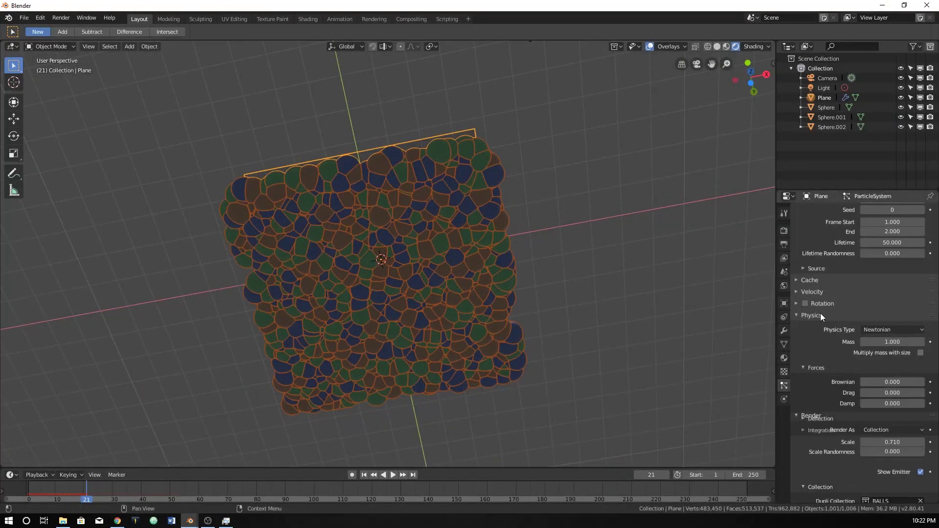
left_click(875, 329)
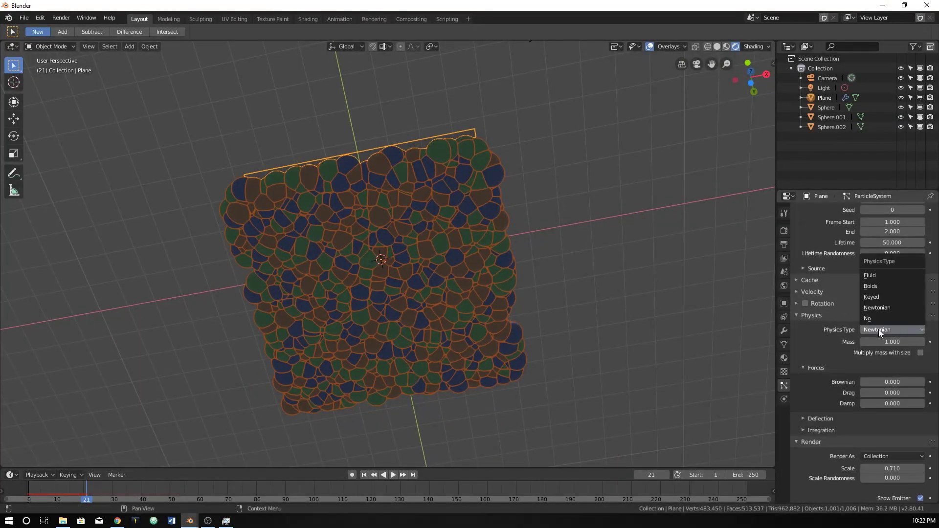
left_click(879, 277)
Replay the animation from near the start to watch the instanced balls scatter
middle_click_drag(511, 229, 462, 322)
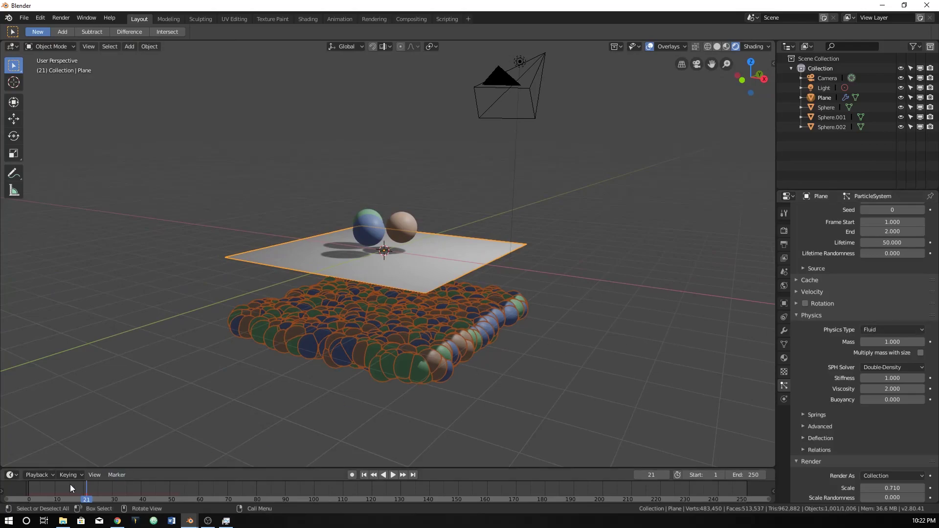
left_click(37, 490)
key("space")
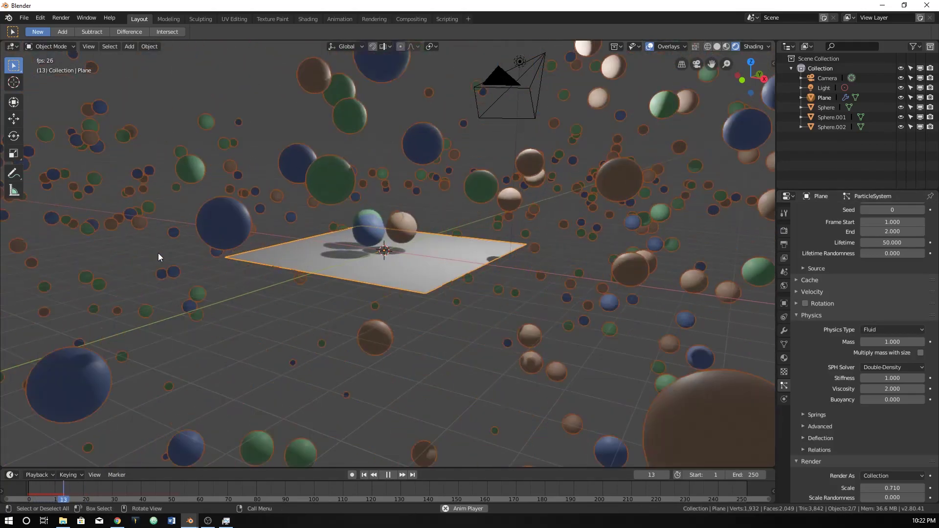
key("space")
scroll(564, 262, "down", 10)
scroll(563, 262, "up", 14)
scroll(563, 263, "down", 2)
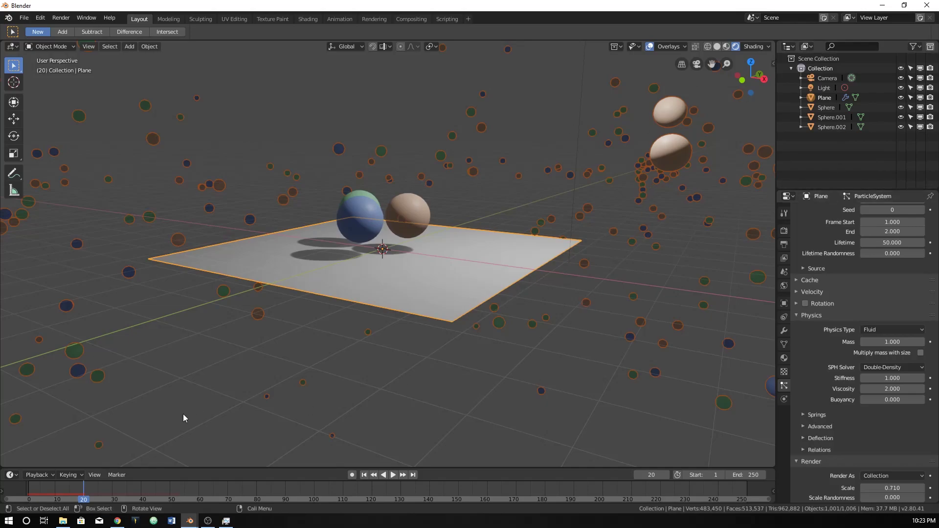
Rewind to the first frame and briefly play the particle animation
right_click_drag(112, 483, 30, 483)
key("space")
key("Escape")
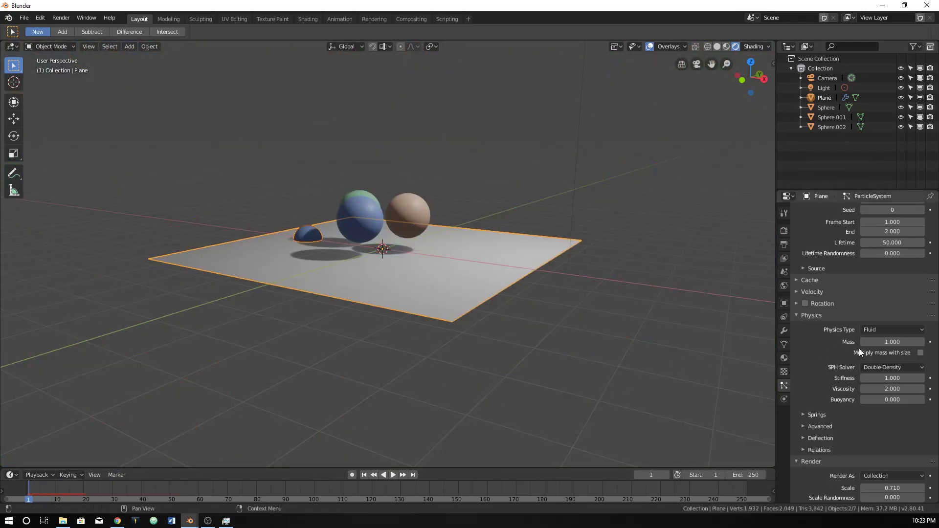
scroll(858, 348, "down", 1)
scroll(887, 391, "down", 2)
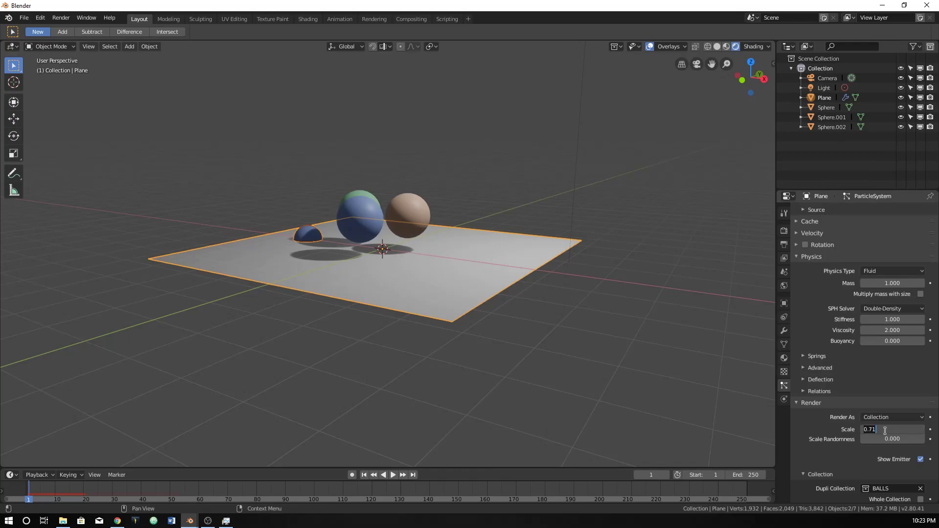
Set the particle render scale to 0.230 and replay to check the smaller spheres
left_click(885, 431)
type(".23")
key("Return")
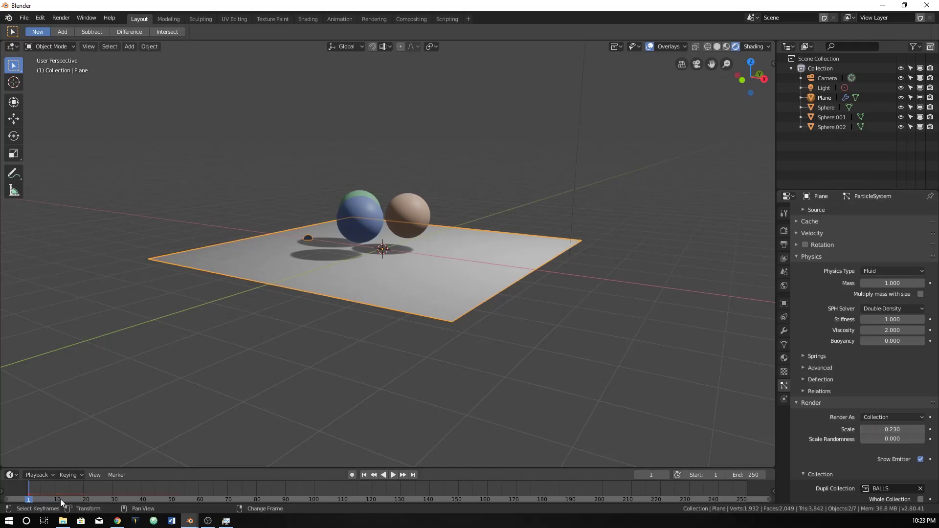
key("space")
key("space")
scroll(221, 355, "down", 3)
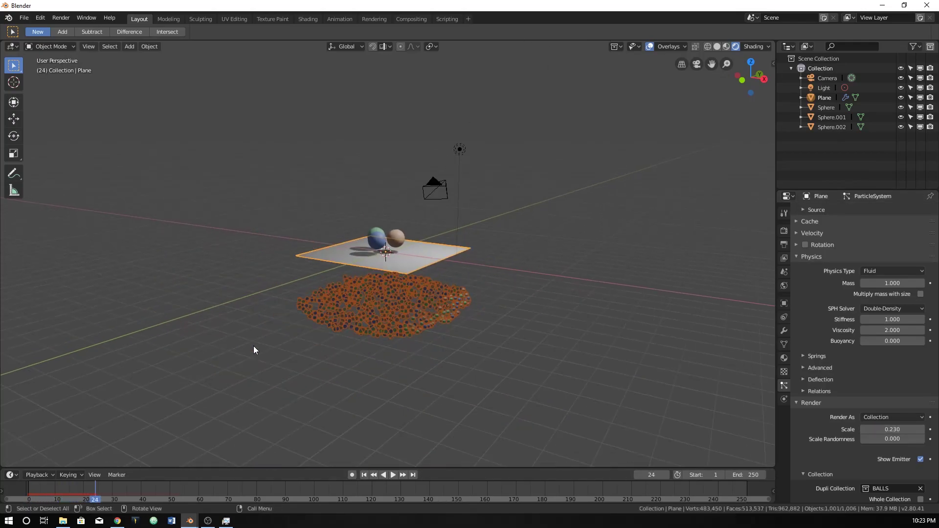
middle_click_drag(253, 345, 277, 355)
key("space")
scroll(242, 356, "down", 5)
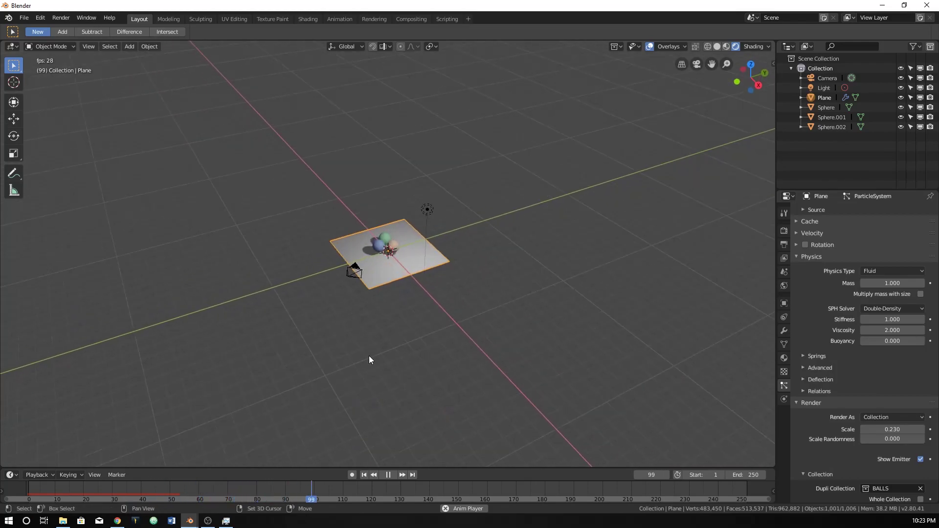
scroll(308, 369, "up", 2)
Set the animation end frame to 100 and replay it
key("space")
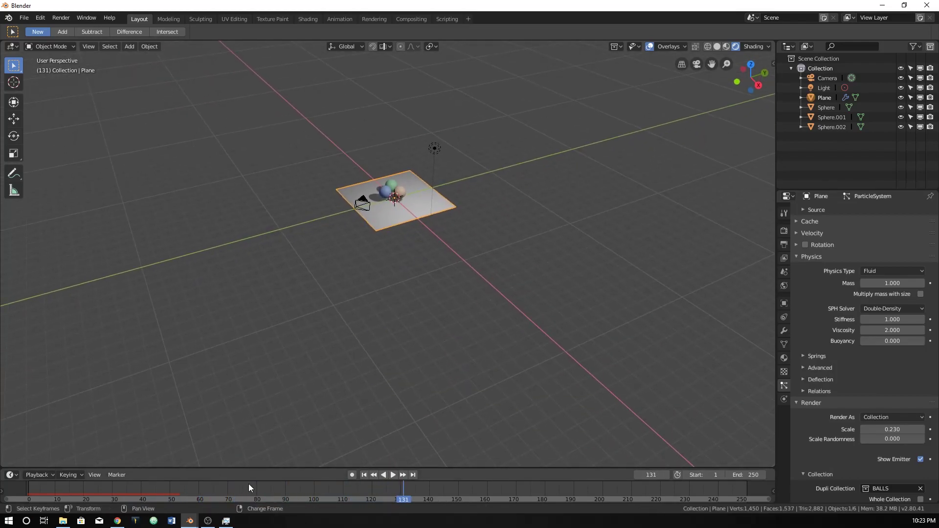
left_click(745, 474)
type("100")
key("Return")
key("space")
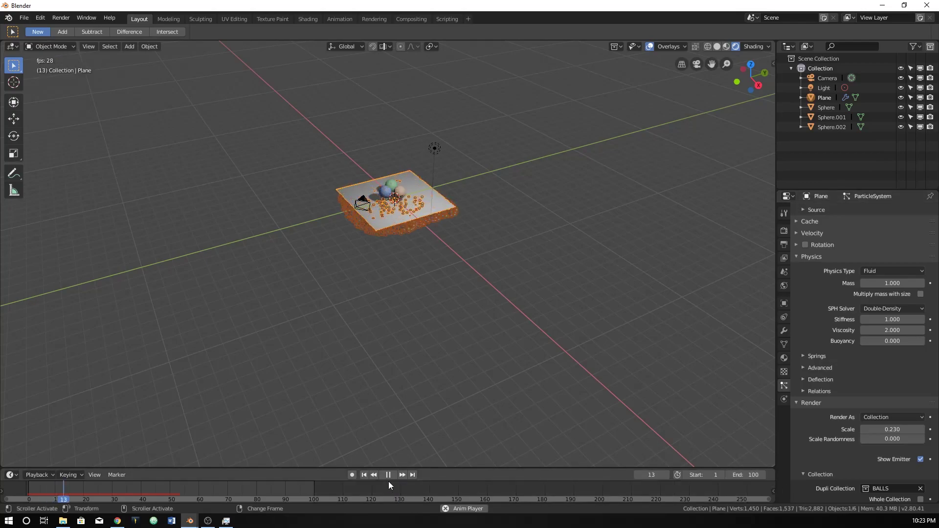
scroll(416, 318, "up", 2)
scroll(398, 394, "up", 3)
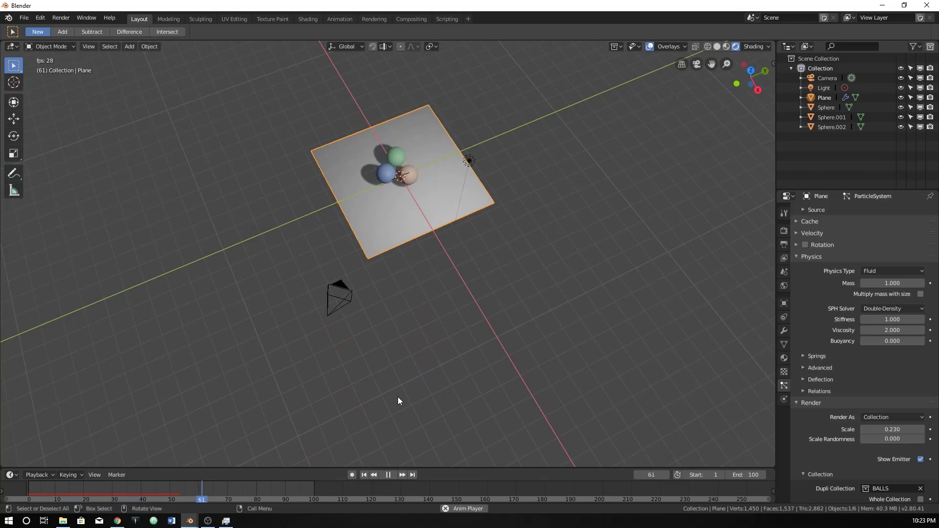
scroll(474, 320, "down", 3)
scroll(852, 303, "up", 3)
scroll(851, 303, "up", 5)
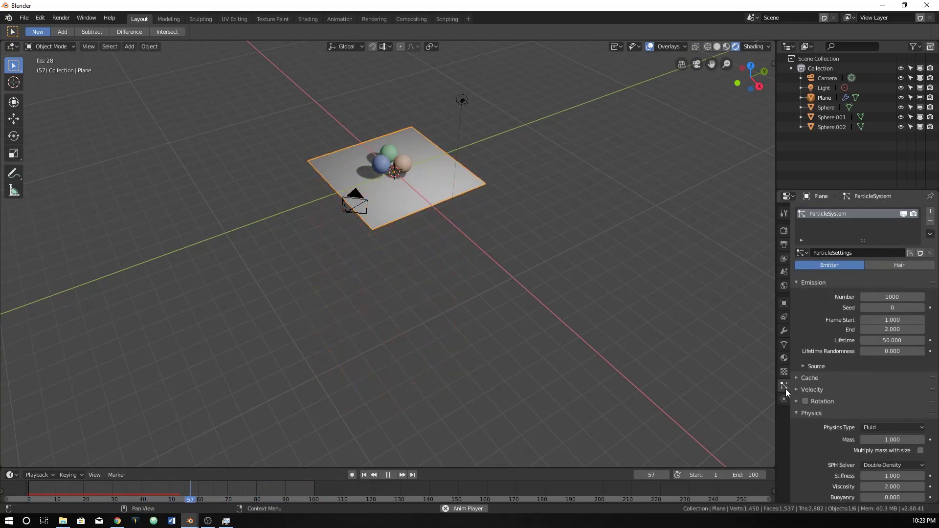
Set the particle Lifetime to 100 and view the plane from higher above
left_click(891, 339)
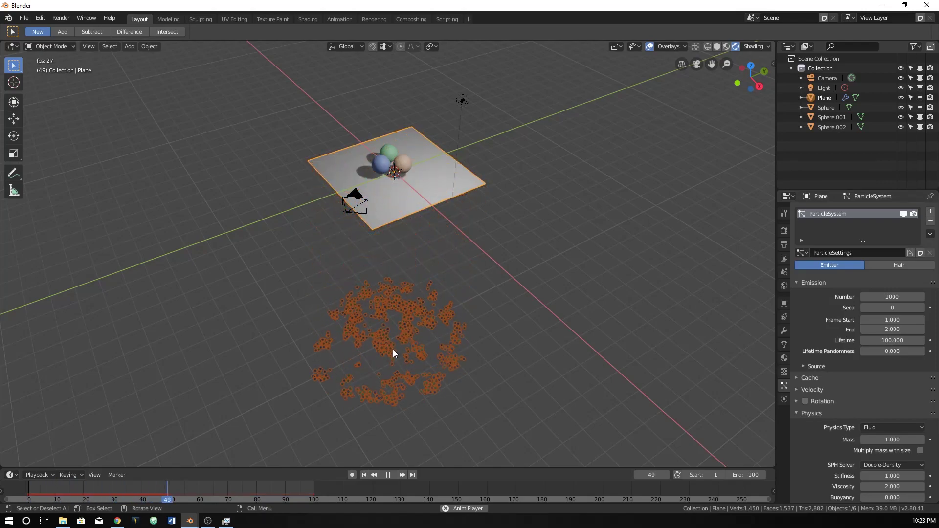
middle_click_drag(393, 352, 392, 413)
middle_click_drag(409, 304, 411, 291)
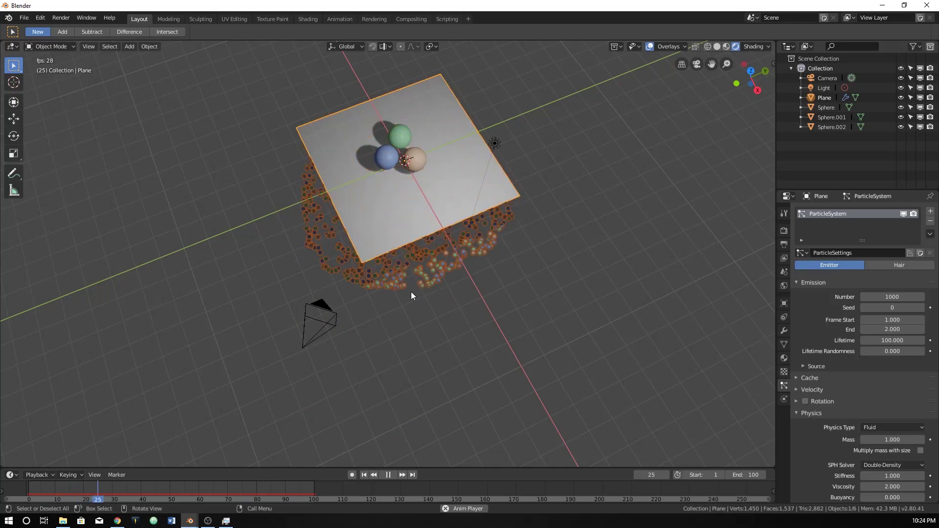
Add a Plain Axes Empty and move it straight up to Z 4.34 m
key("space")
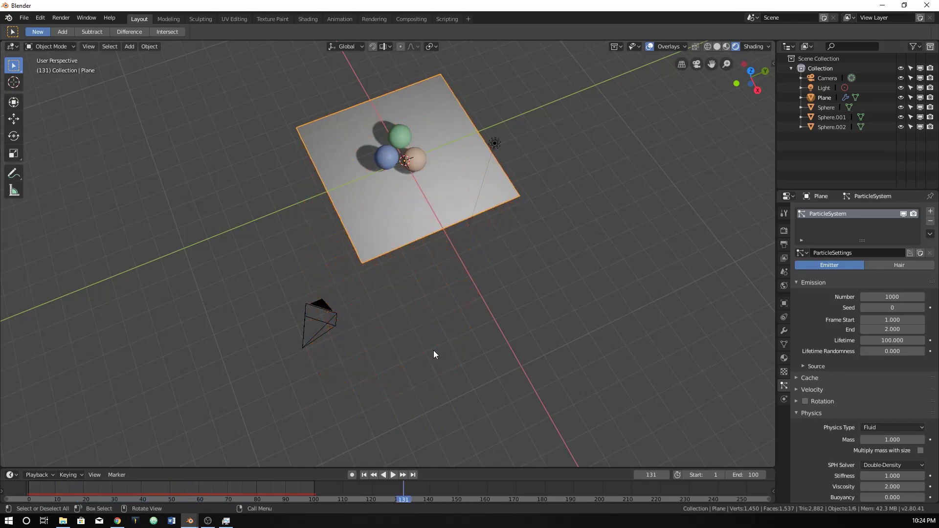
middle_click_drag(433, 166, 395, 269)
scroll(418, 263, "up", 1)
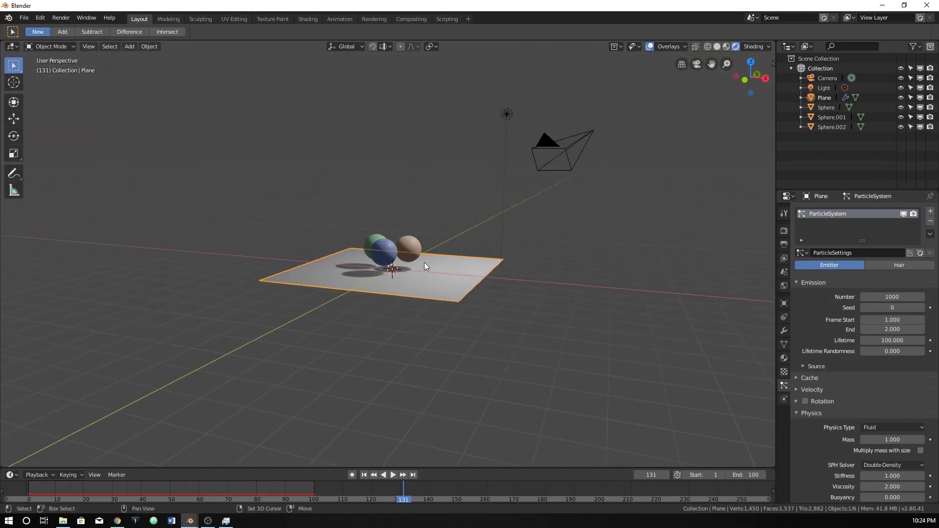
key("shift+a")
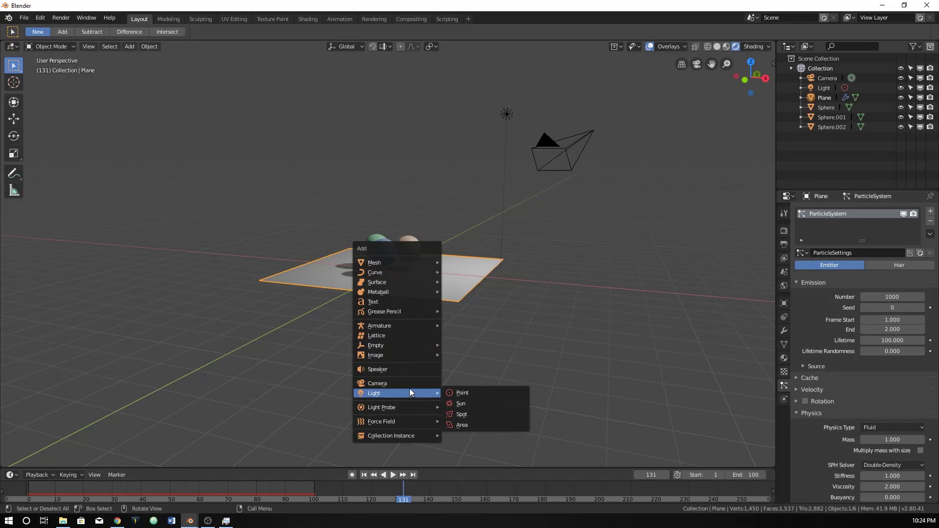
mouse_move(402, 344)
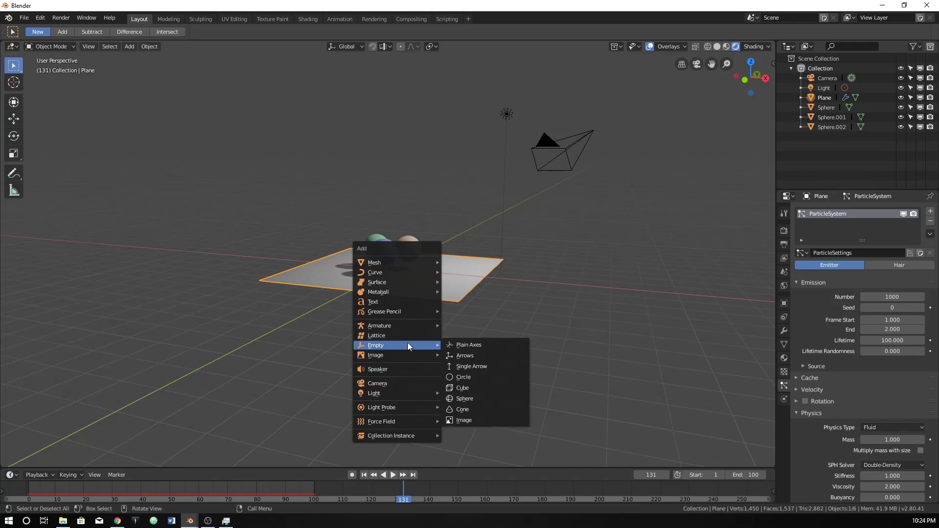
left_click(458, 345)
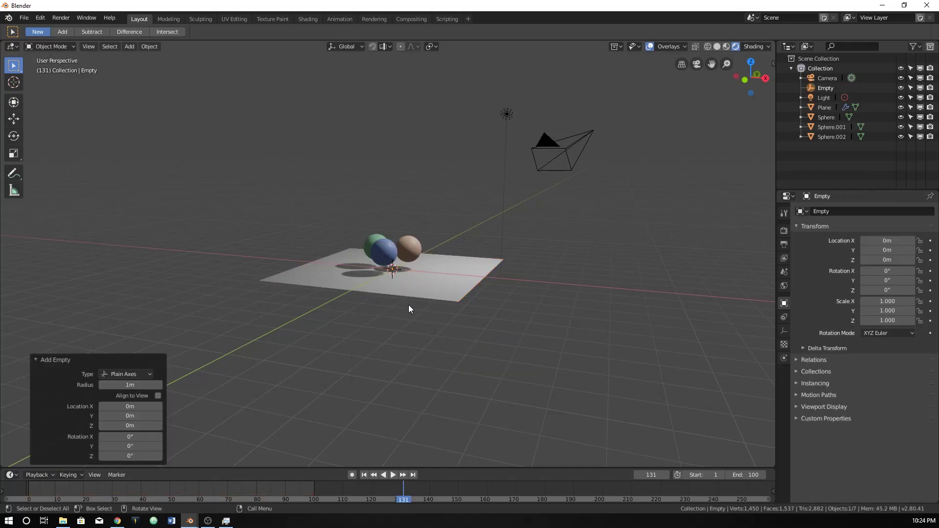
key("g")
key("z")
left_click(404, 189)
middle_click_drag(405, 189, 393, 168)
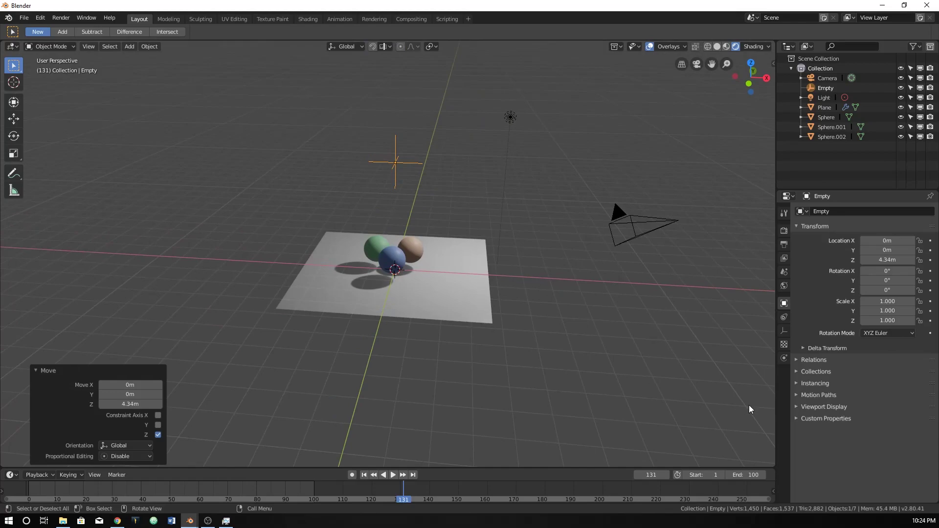
Make the Empty a force field and raise its strength to 34.3 during playback
left_click(783, 331)
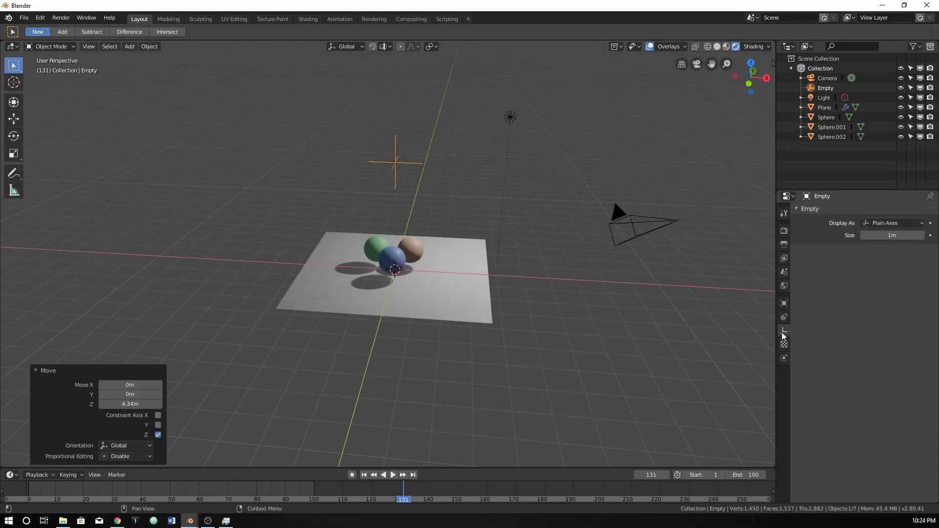
left_click(784, 359)
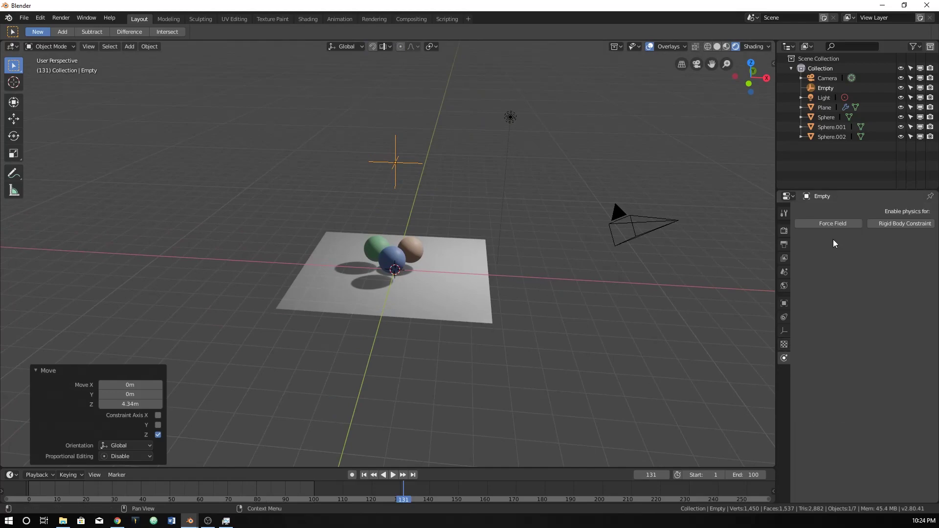
left_click(835, 225)
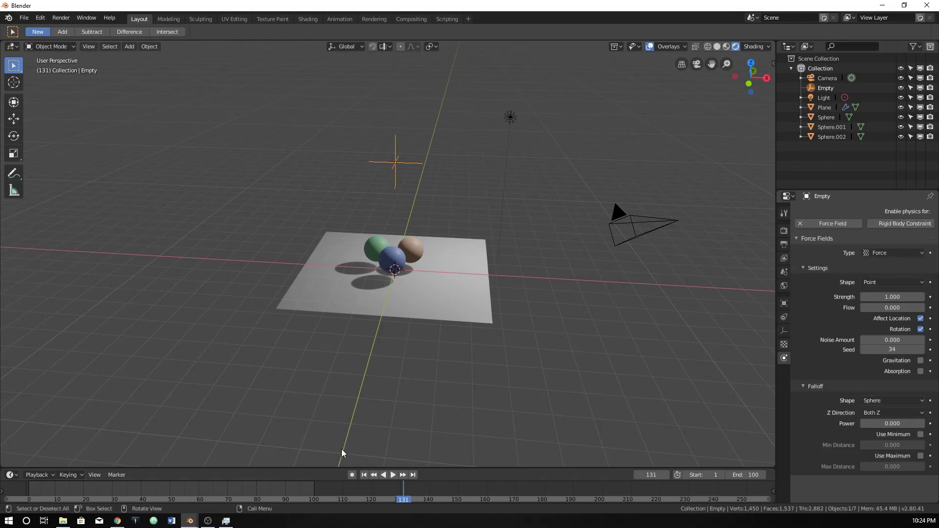
key("space")
scroll(438, 294, "down", 3)
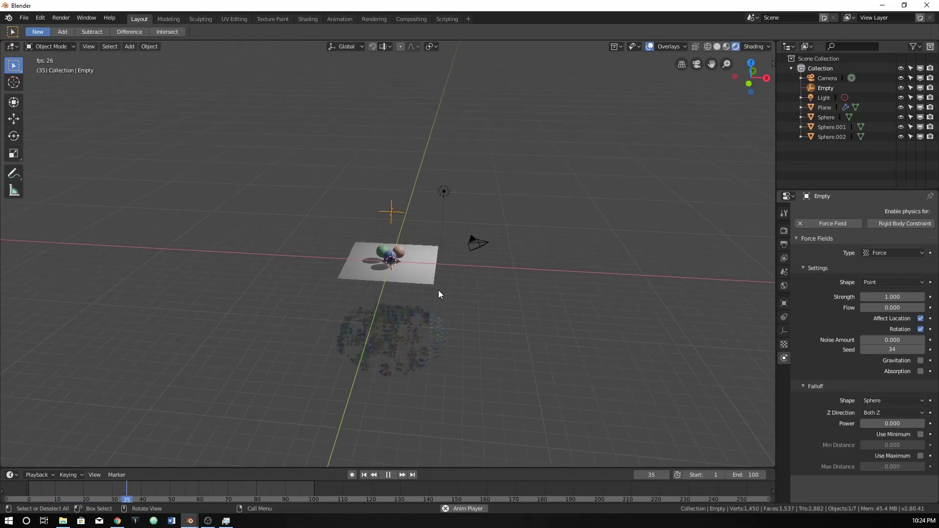
middle_click_drag(439, 294, 437, 254)
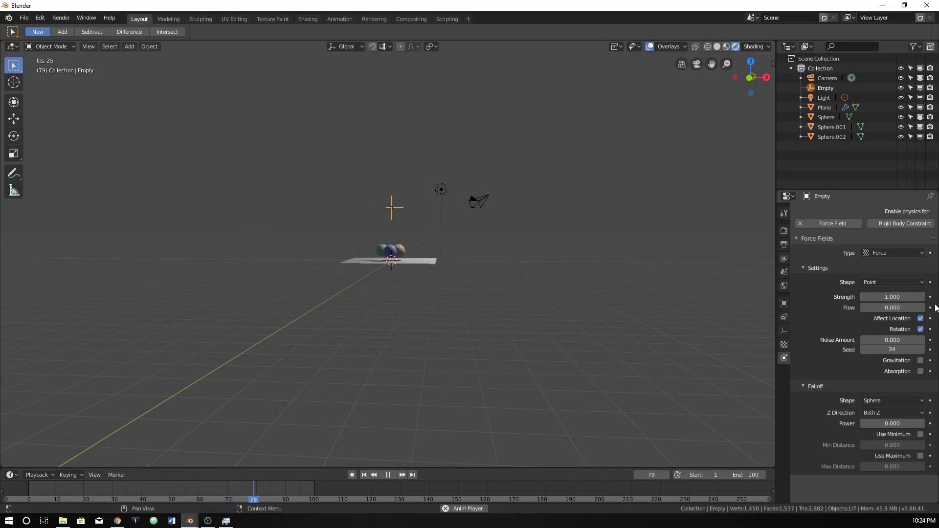
mouse_move(891, 297)
left_mouse_down()
mouse_move(910, 296)
mouse_move(866, 297)
mouse_move(920, 296)
mouse_move(889, 297)
left_mouse_up()
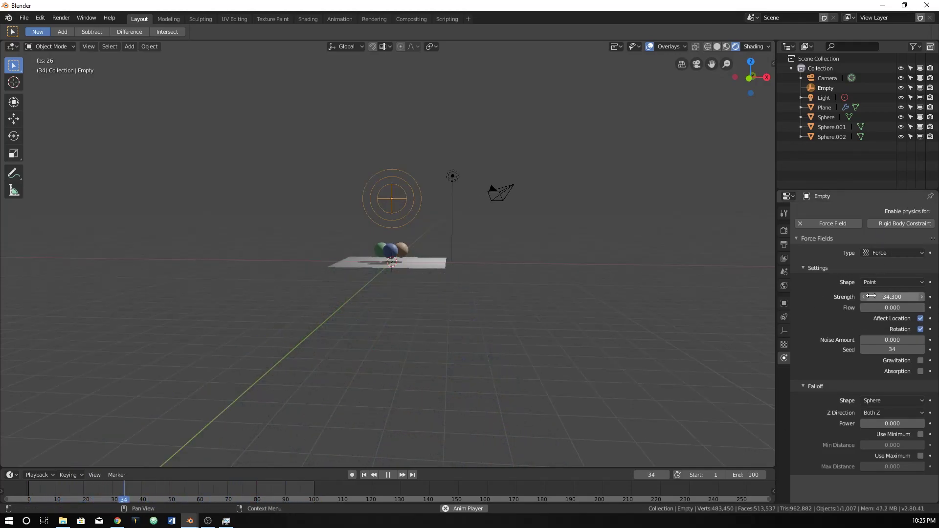
Set the Empty's field type to Force after briefly trying None and Wind
left_click(870, 257)
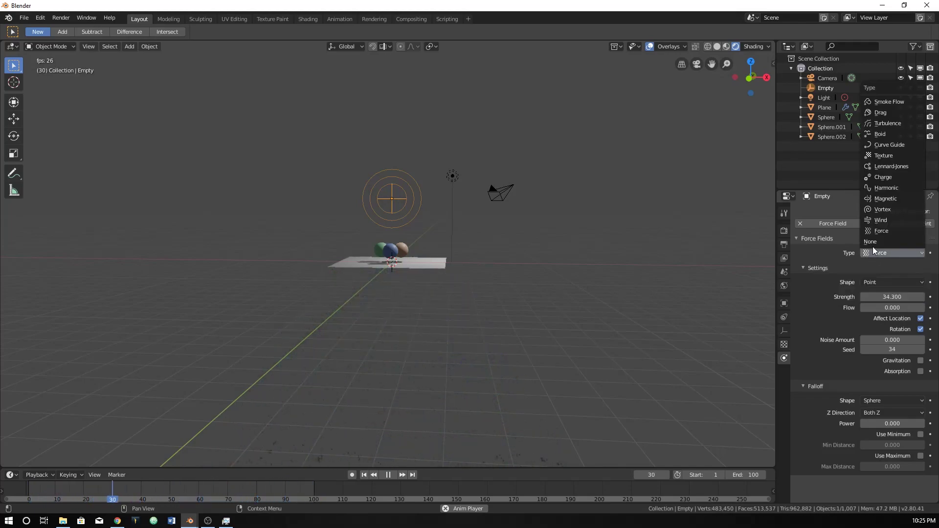
left_click(874, 243)
left_click(852, 224)
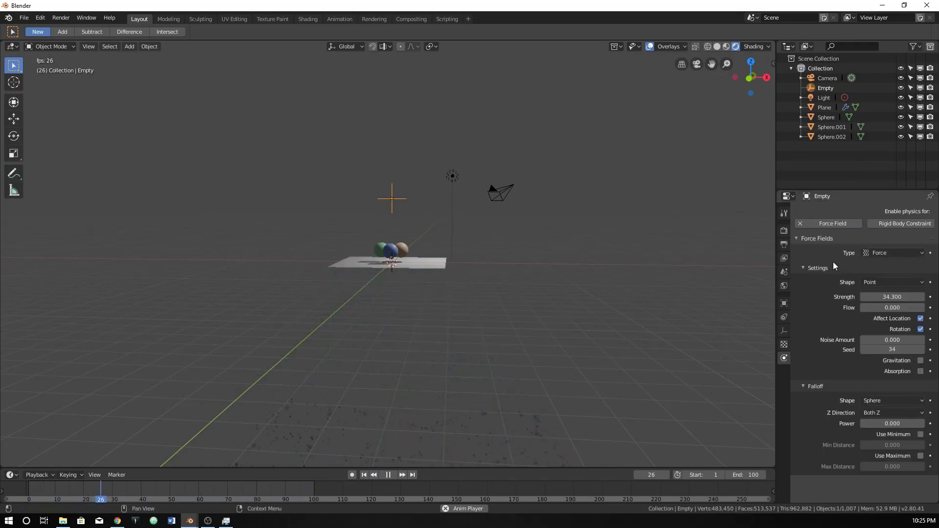
left_click(876, 252)
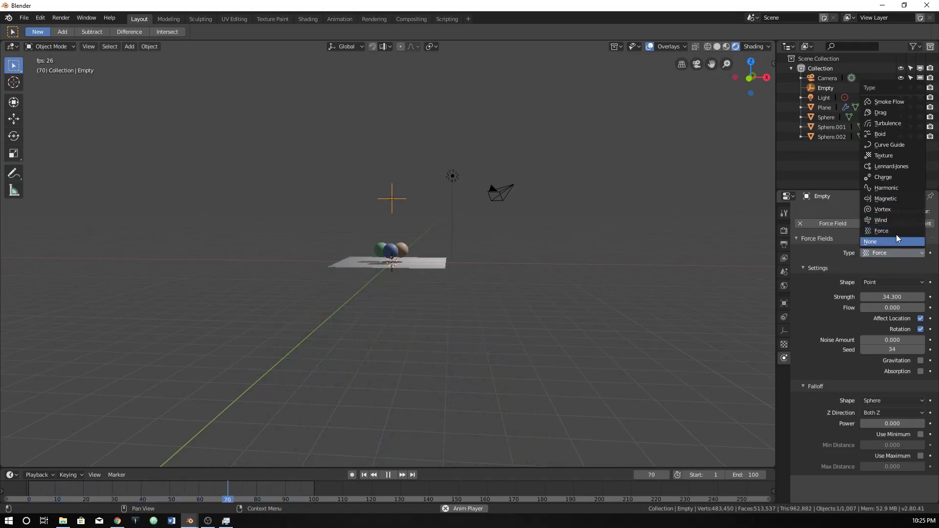
left_click(895, 255)
left_click(893, 254)
left_click(885, 218)
left_click(888, 250)
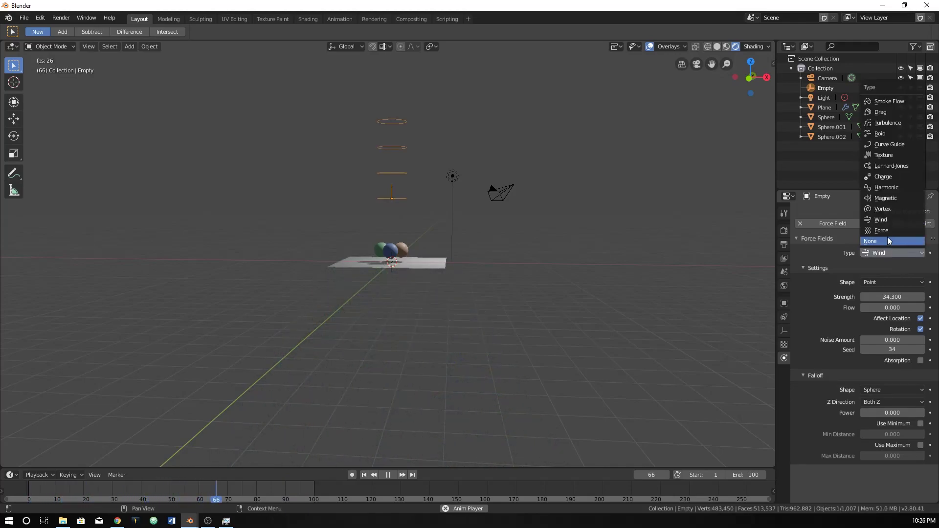
left_click(887, 230)
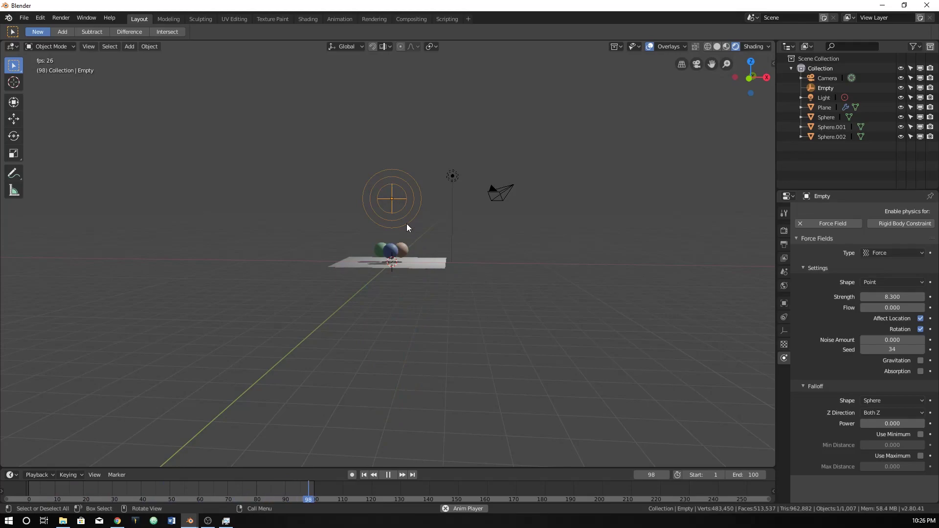
Lower the Empty to Z -7.3 m and set its field strength to -5.8
key("g")
key("z")
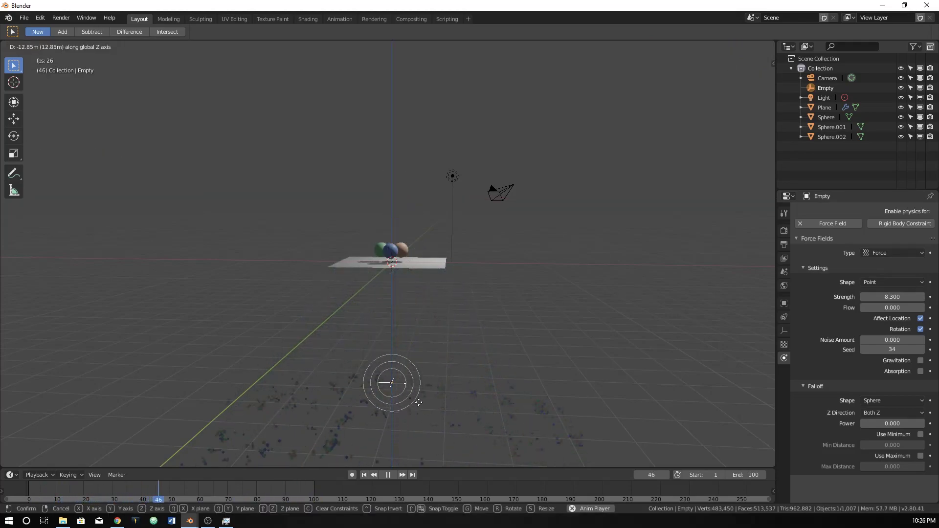
left_click(419, 332)
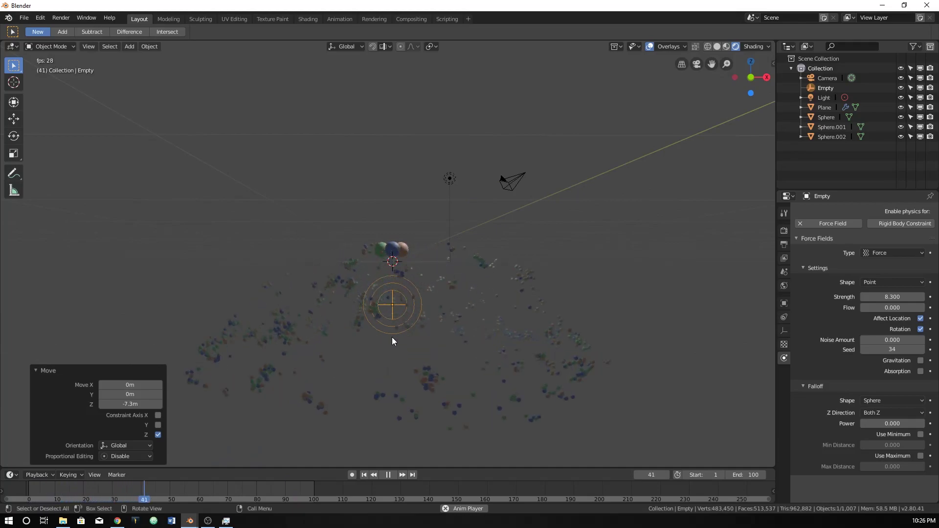
middle_click_drag(391, 327, 380, 270)
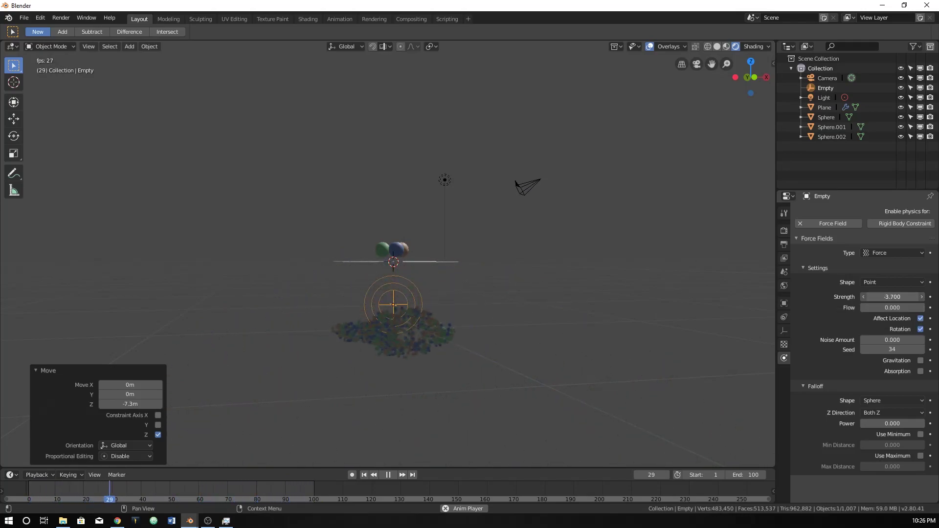
left_click_drag(892, 297, 886, 297)
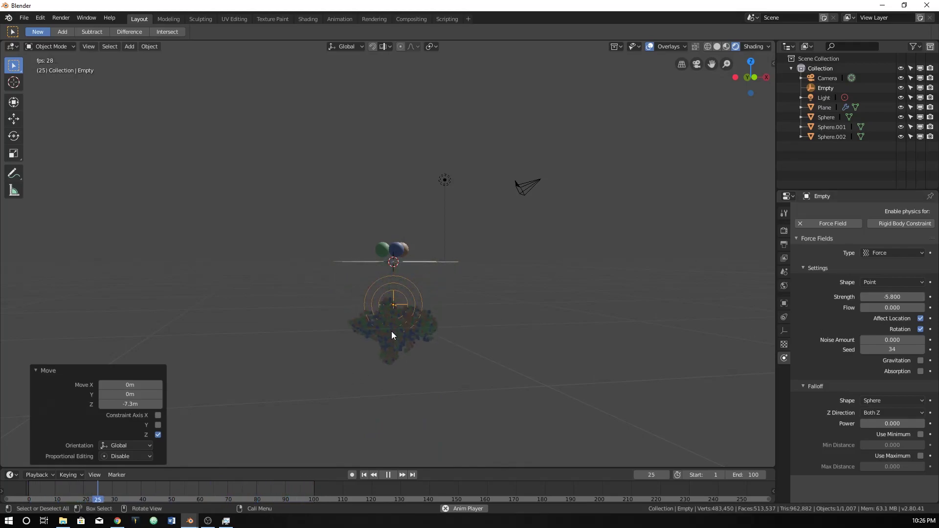
Move the Empty straight up to Z 9.97 m above the plane
key("g")
key("z")
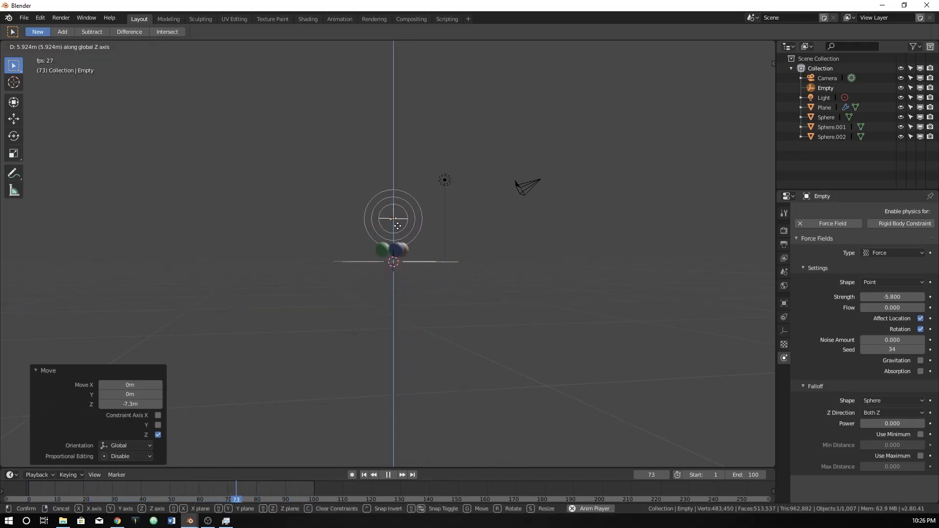
left_click(389, 165)
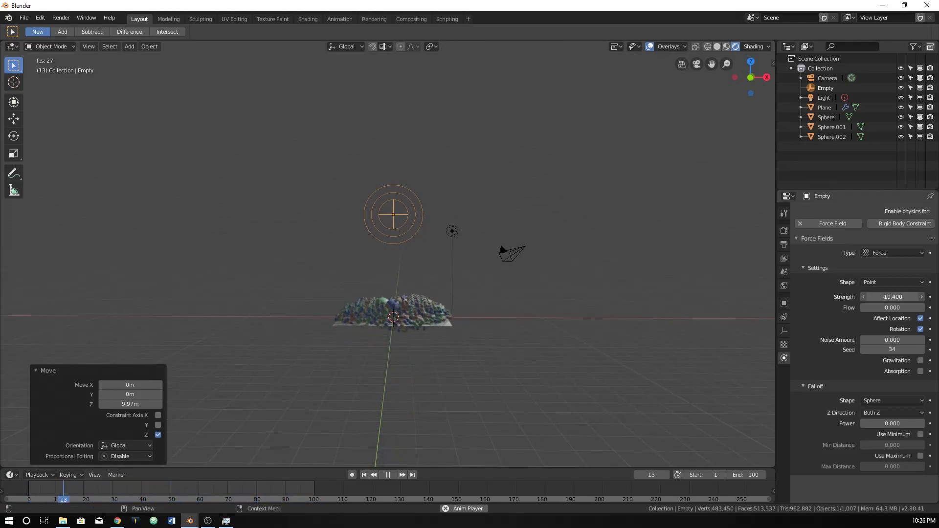
middle_click_drag(477, 293, 474, 301)
scroll(423, 308, "up", 3)
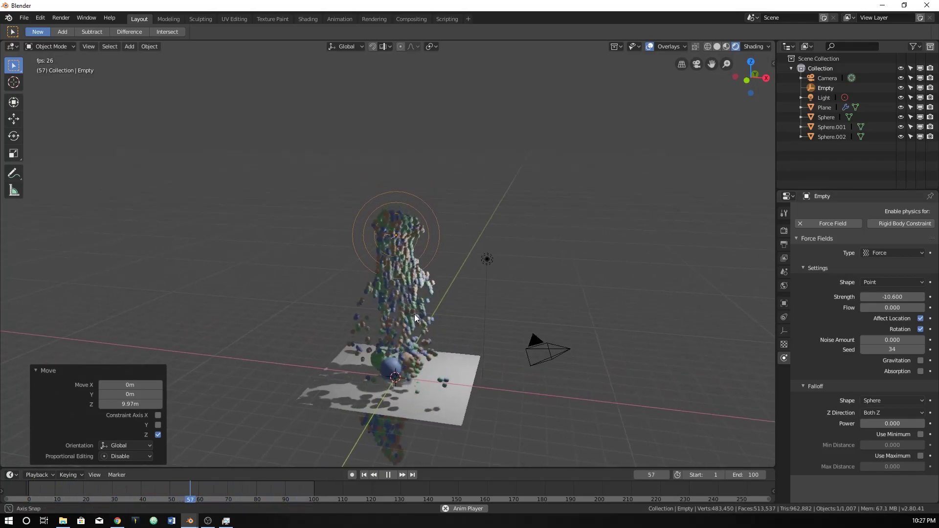
scroll(416, 308, "up", 4)
scroll(445, 335, "down", 5)
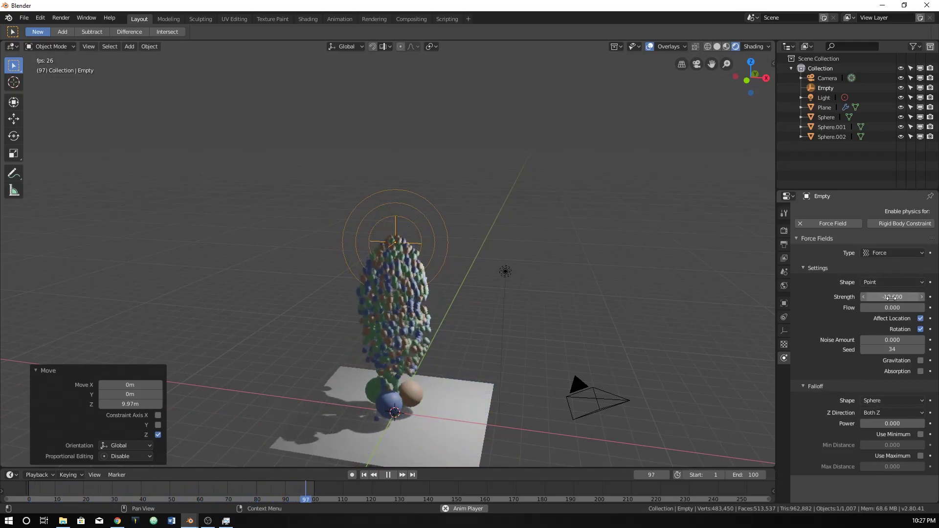
Keep the field shape as Point after trying Plane, and set strength to -39.5
left_click(879, 279)
left_click(863, 286)
left_click(871, 283)
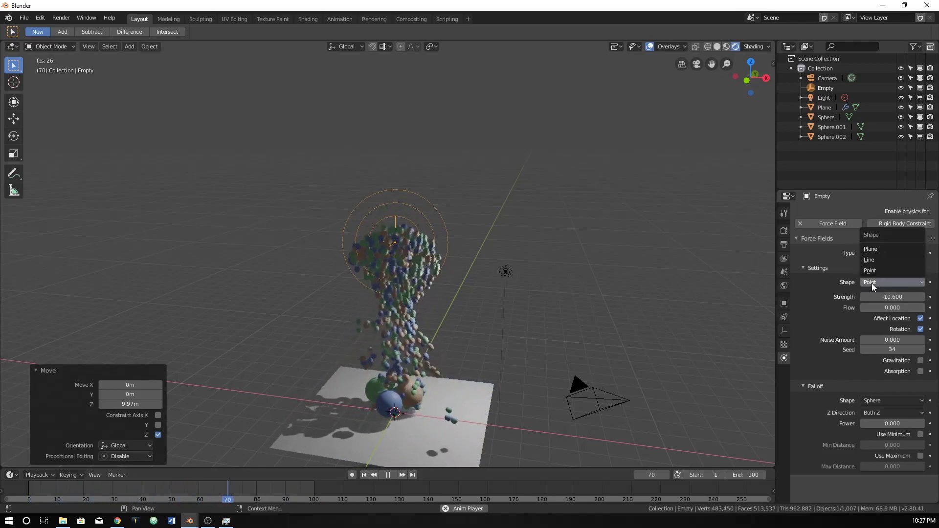
left_click(873, 246)
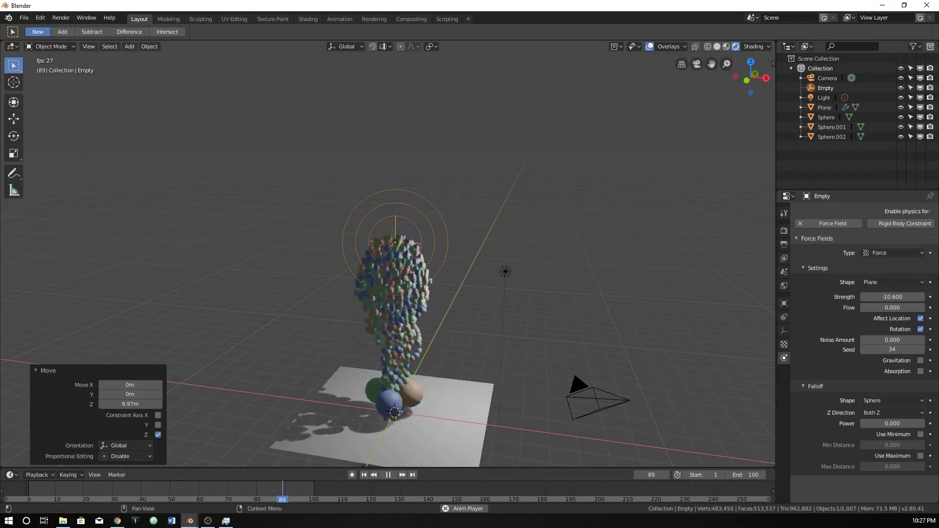
left_click(894, 282)
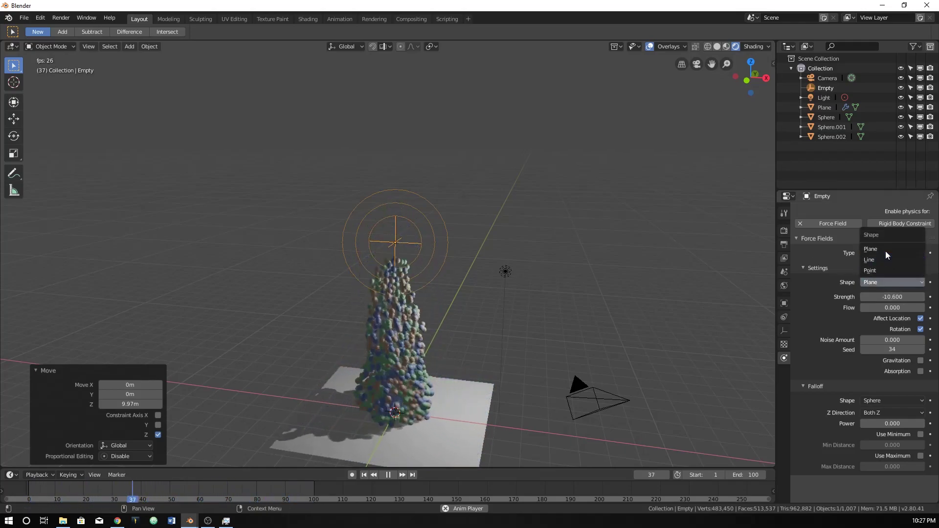
left_click(882, 268)
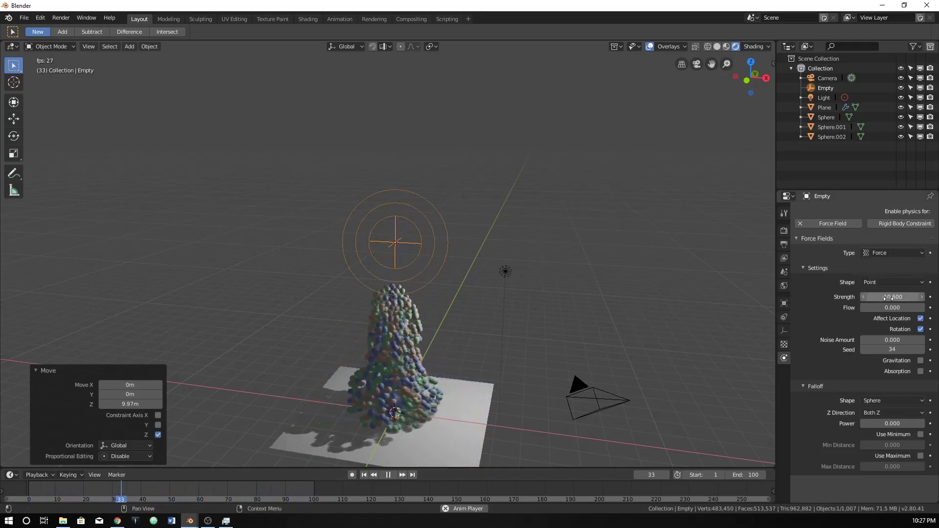
left_click_drag(888, 297, 846, 296)
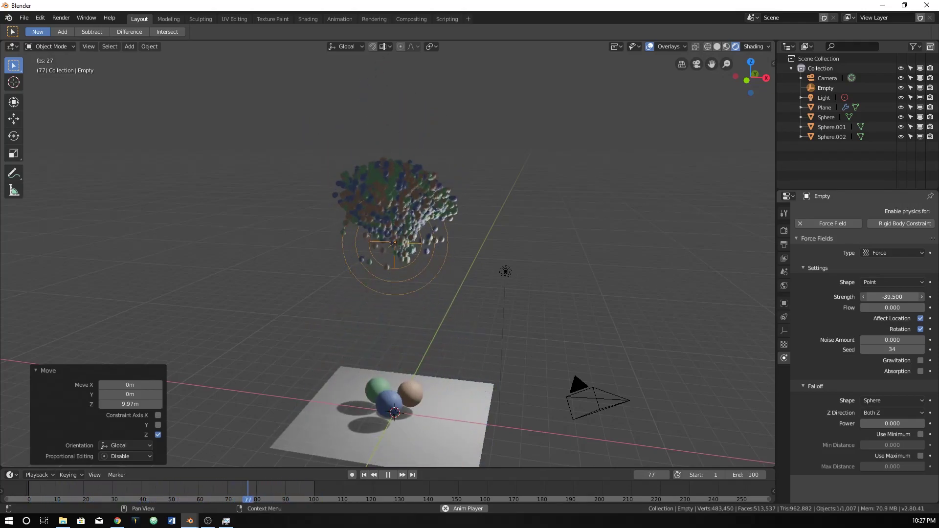
Give the force field Flow 9.4 and Noise Amount 9.6, packing the balls tightly
left_click(891, 307)
type("10")
key("Return")
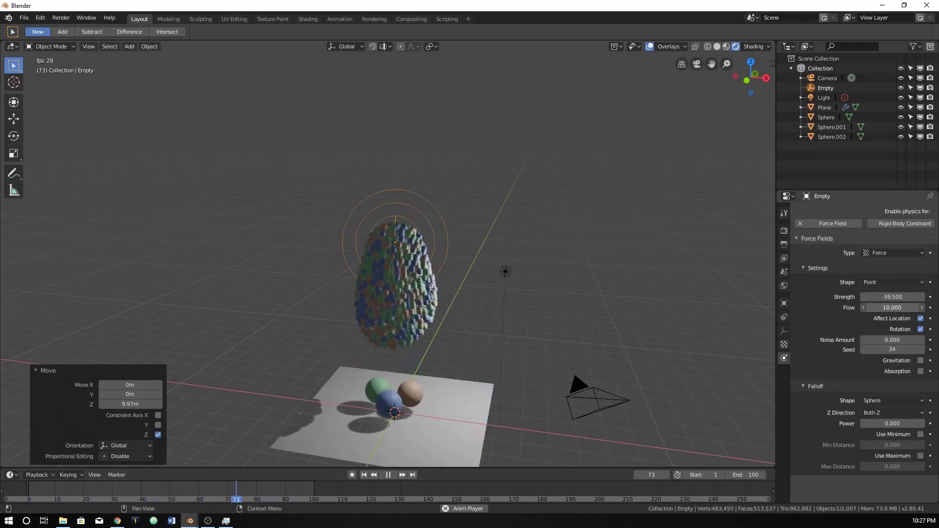
mouse_move(891, 307)
left_mouse_down()
mouse_move(880, 308)
mouse_move(891, 309)
left_mouse_up()
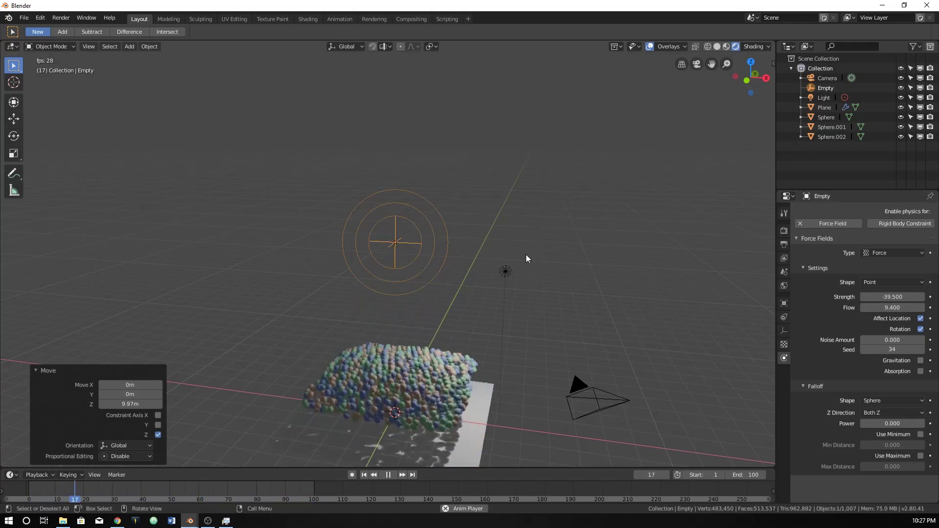
scroll(470, 285, "up", 6)
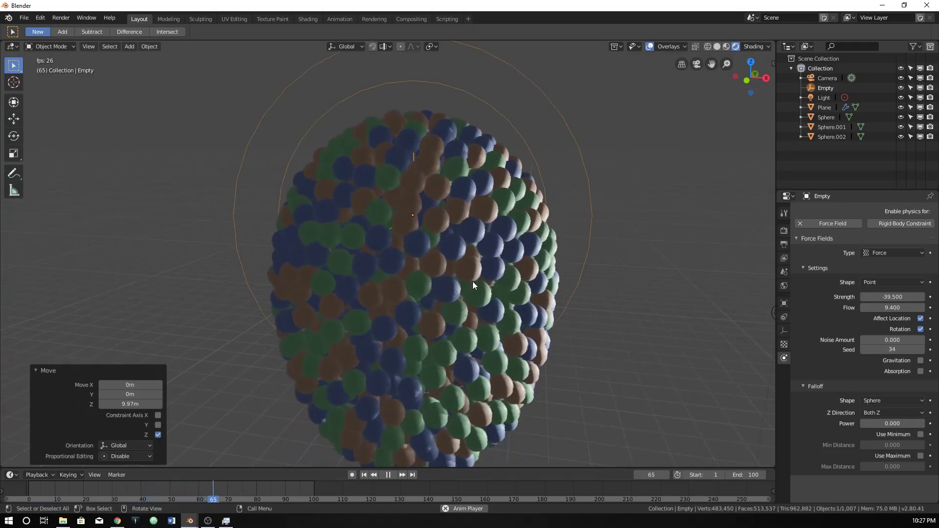
scroll(472, 281, "down", 1)
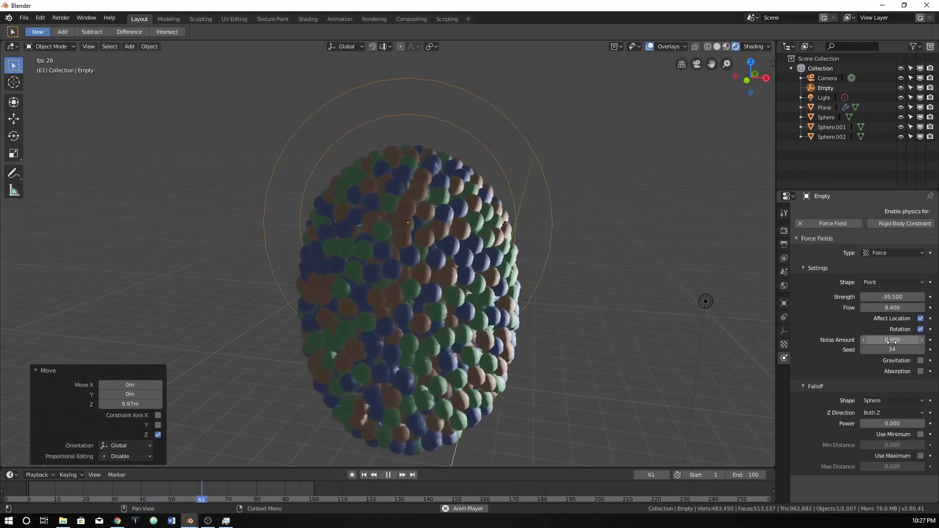
left_click_drag(892, 341, 931, 341)
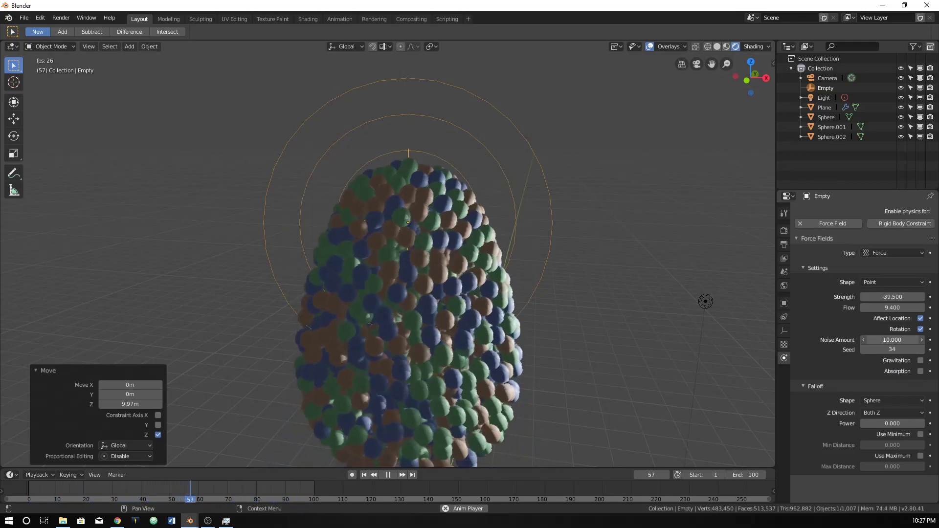
left_click_drag(892, 340, 915, 340)
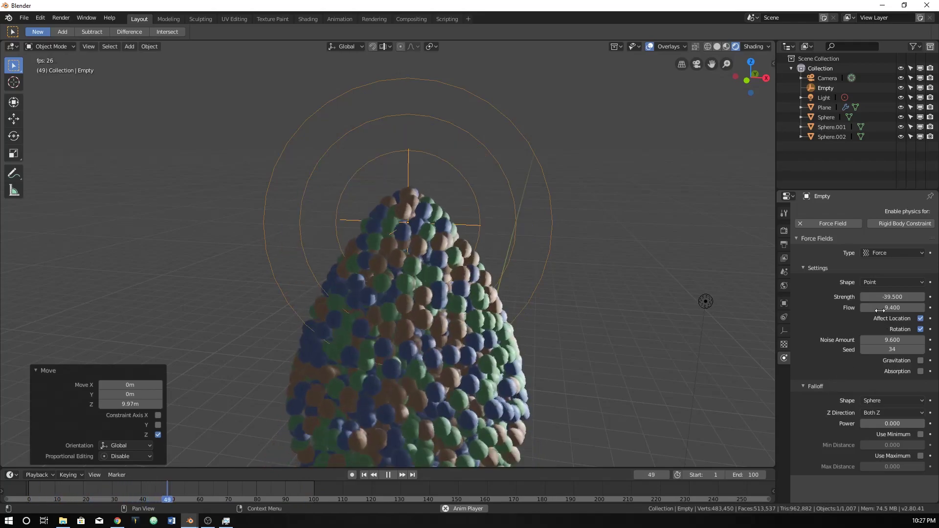
Orbit around the sphere cluster, switch to the camera view and select the camera frame
scroll(589, 303, "down", 3)
scroll(578, 306, "down", 3)
middle_click_drag(565, 306, 433, 325)
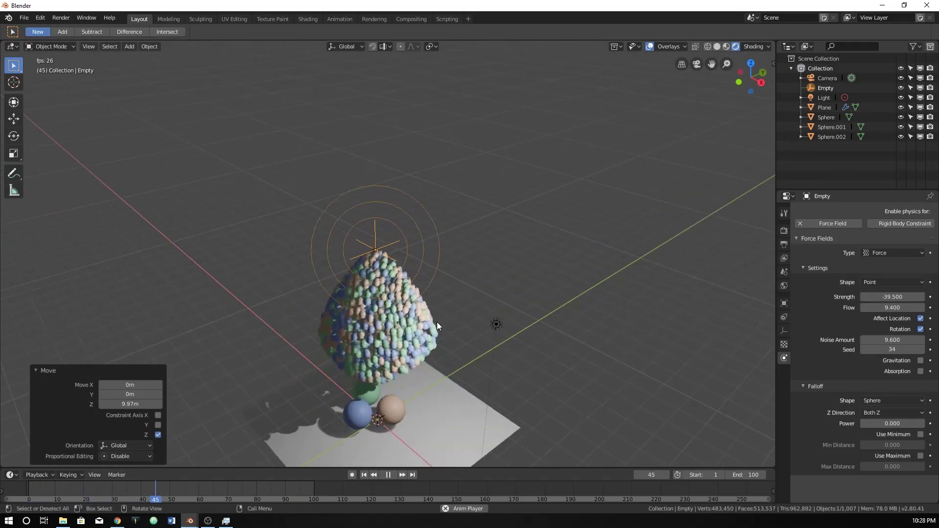
key("KP_0")
left_click(461, 145)
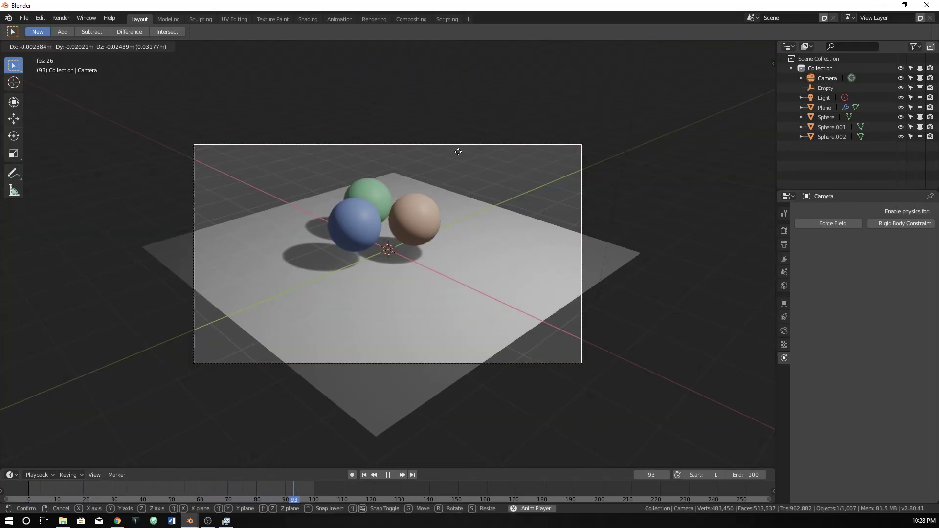
Move the camera freely twice, then shift it vertically along the Z axis
key("g")
left_click(418, 263)
key("g")
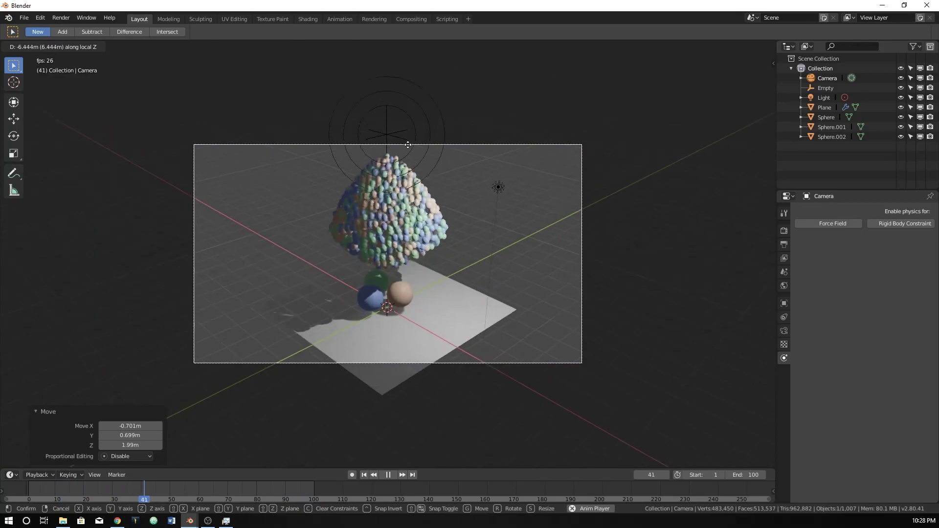
left_click(412, 221)
key("g")
key("z")
left_click(409, 150)
Fine-tune the camera, settling it at 4.84 m along its Z axis, then reselect the force-field Empty
key("g")
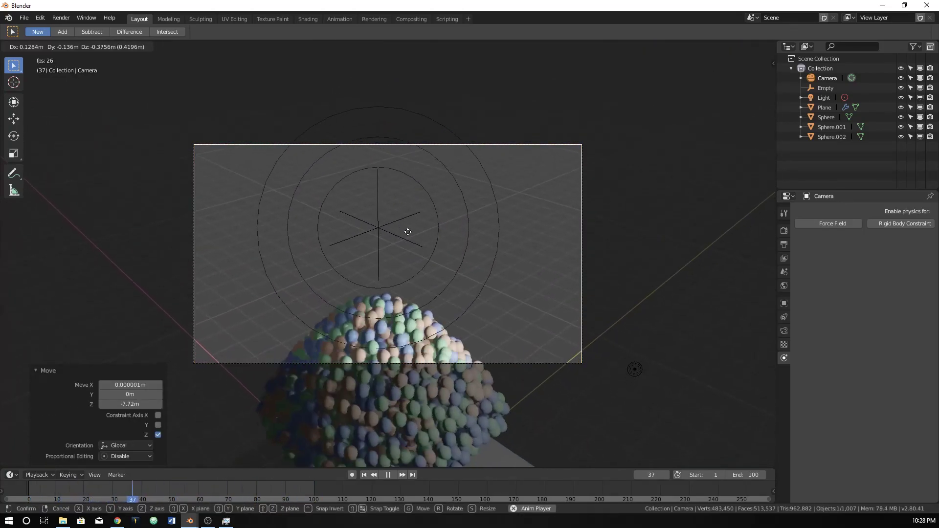
left_click(406, 238)
key("g")
key("z")
key("z")
left_click(447, 238)
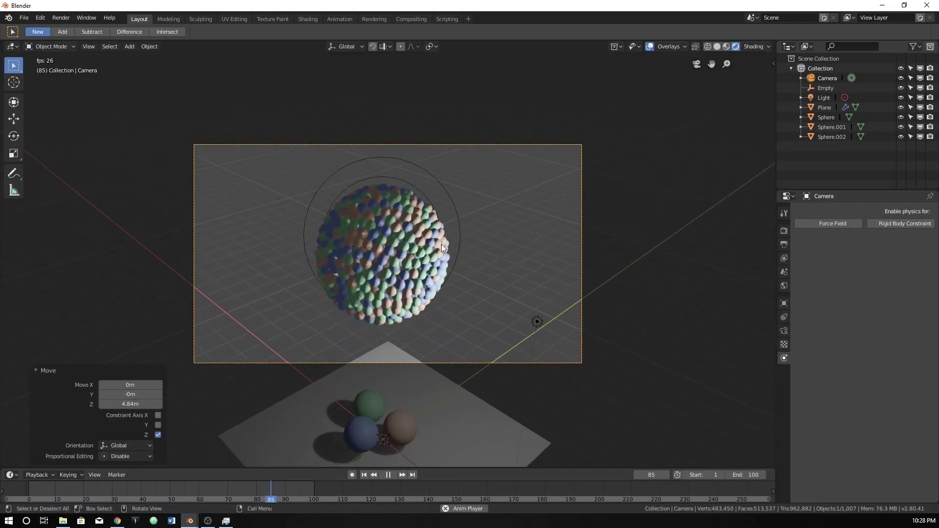
left_click(435, 195)
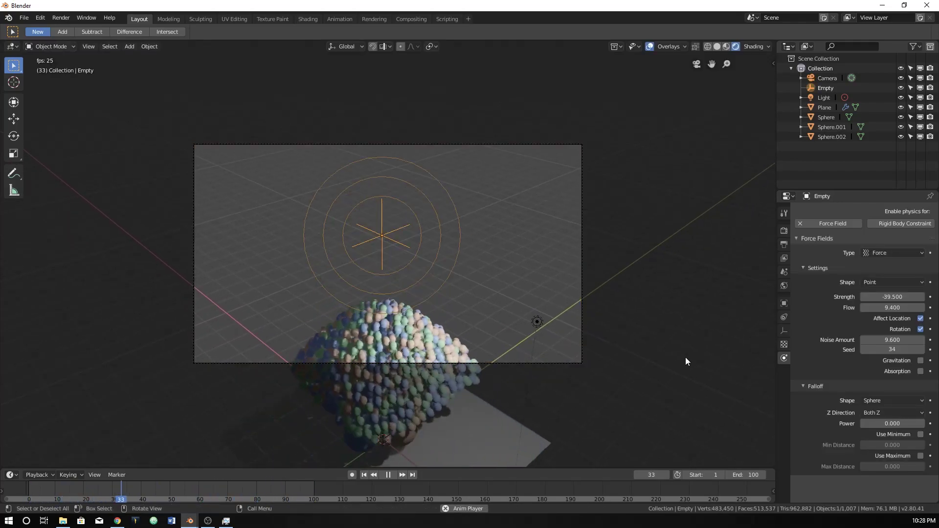